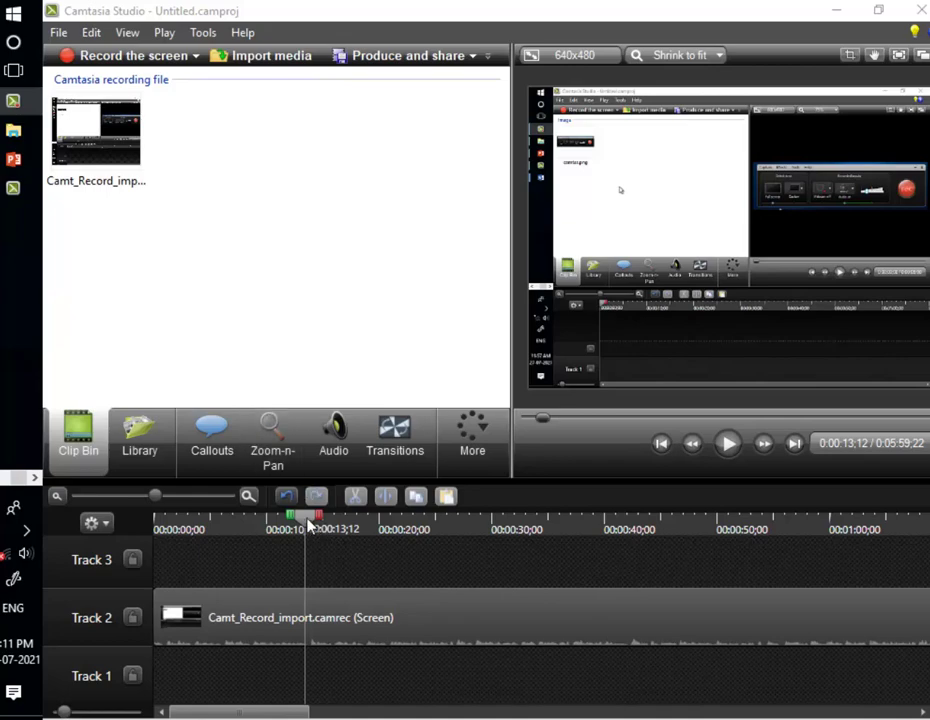
Add a red Sketch Motion perfect rectangle callout to the timeline at 0:00:23;19
{"action": "left_click_drag", "start_coordinate": [307, 523], "coordinate": [425, 527]}
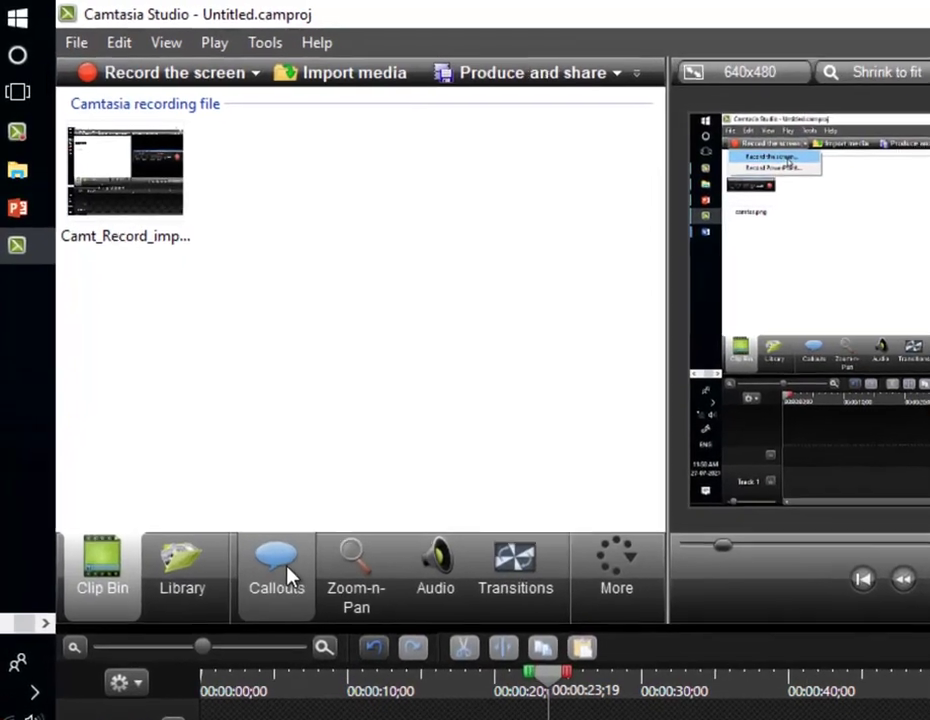
{"action": "left_click", "coordinate": [212, 433]}
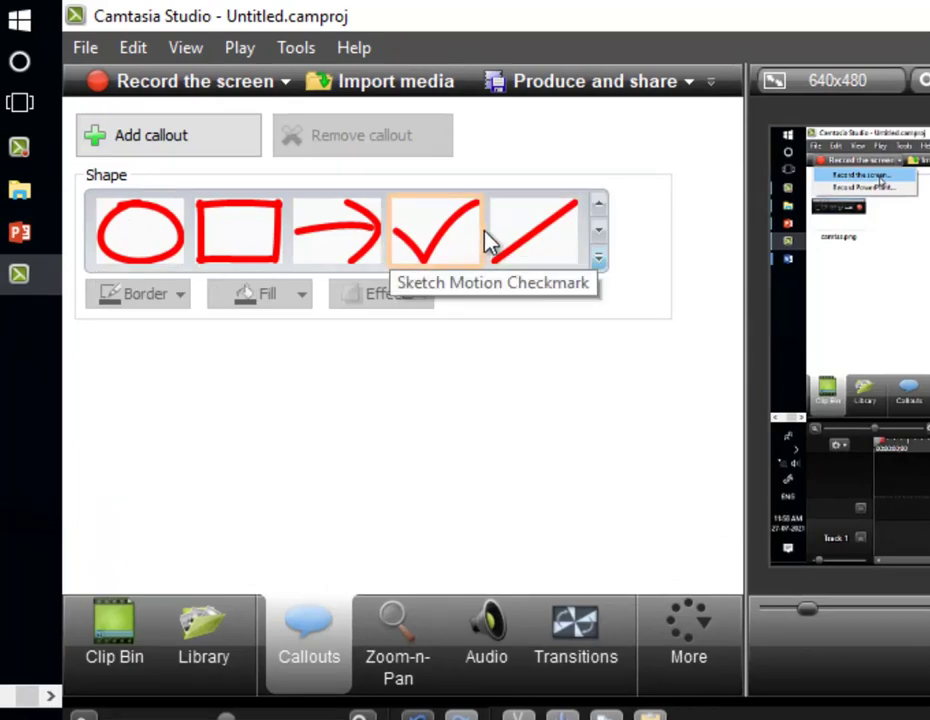
{"action": "left_click", "coordinate": [599, 262]}
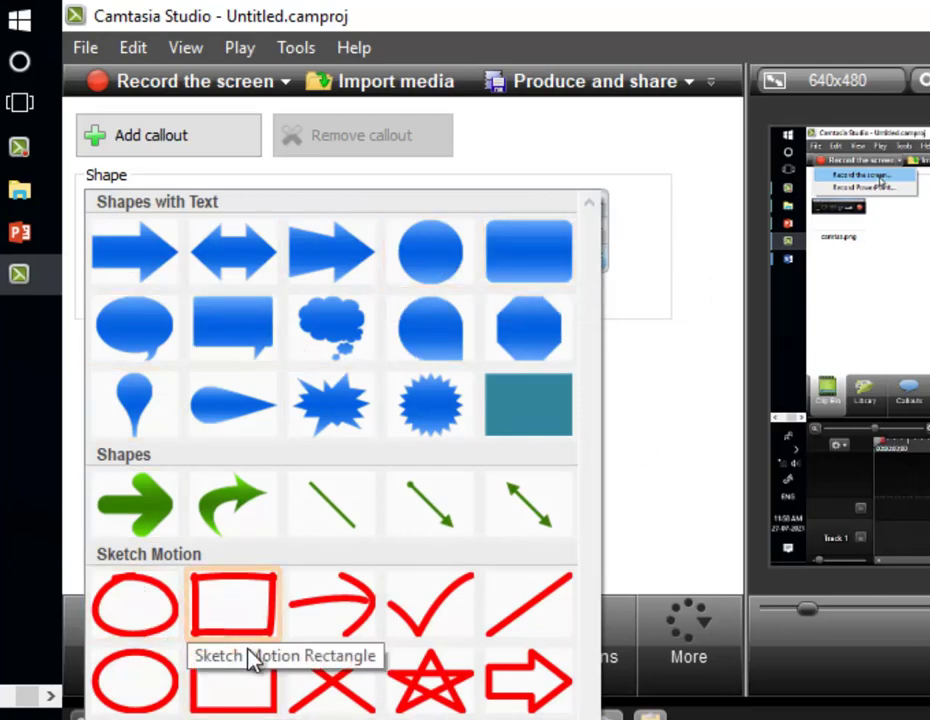
{"action": "left_click", "coordinate": [240, 700]}
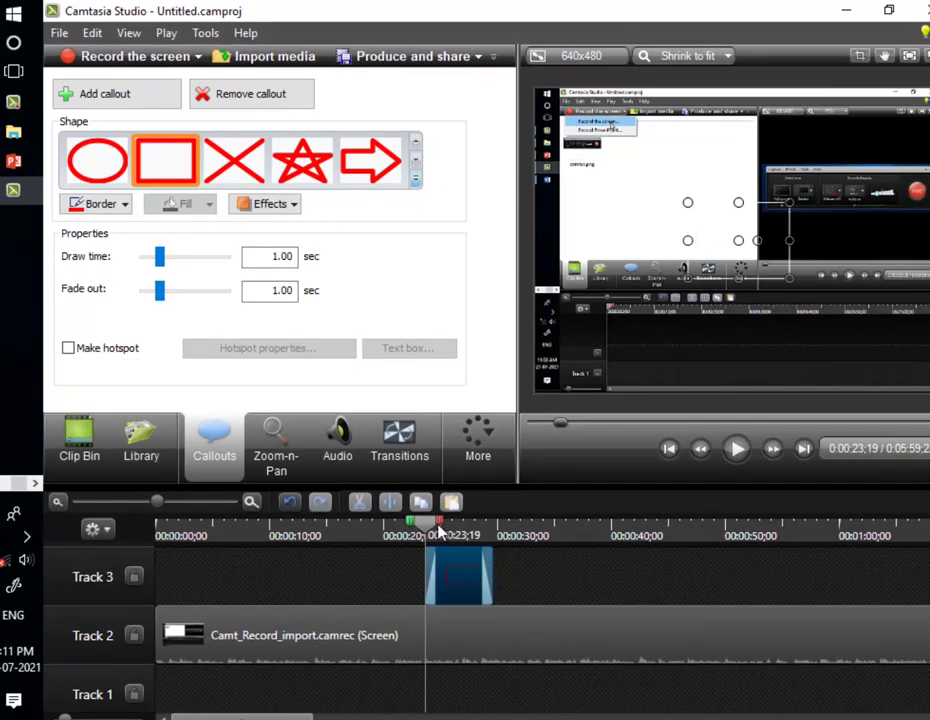
Move and shrink the red rectangle callout so it frames the Record the screen and Record PowerPoint options in the video frame
{"action": "left_click", "coordinate": [437, 532]}
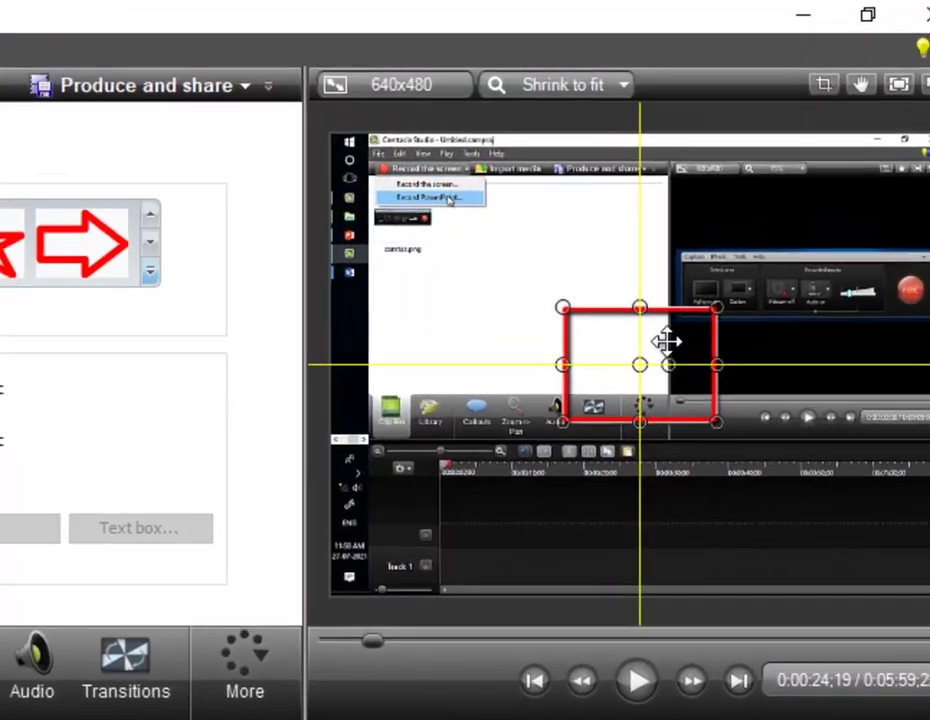
{"action": "left_click_drag", "start_coordinate": [753, 226], "coordinate": [723, 191]}
{"action": "left_click_drag", "start_coordinate": [596, 301], "coordinate": [463, 222]}
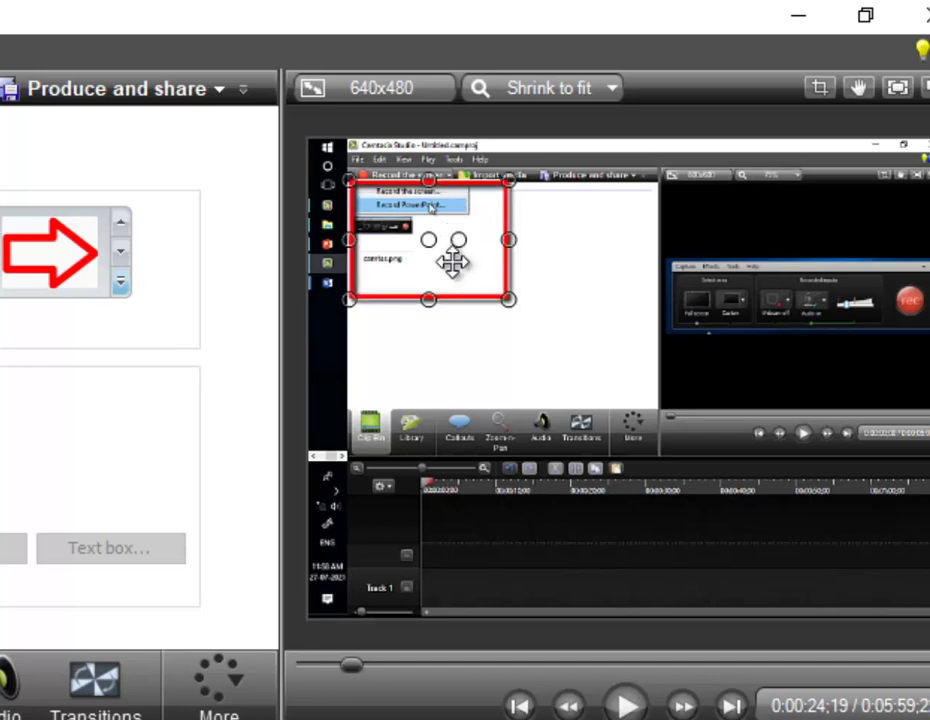
{"action": "left_click_drag", "start_coordinate": [428, 300], "coordinate": [428, 232]}
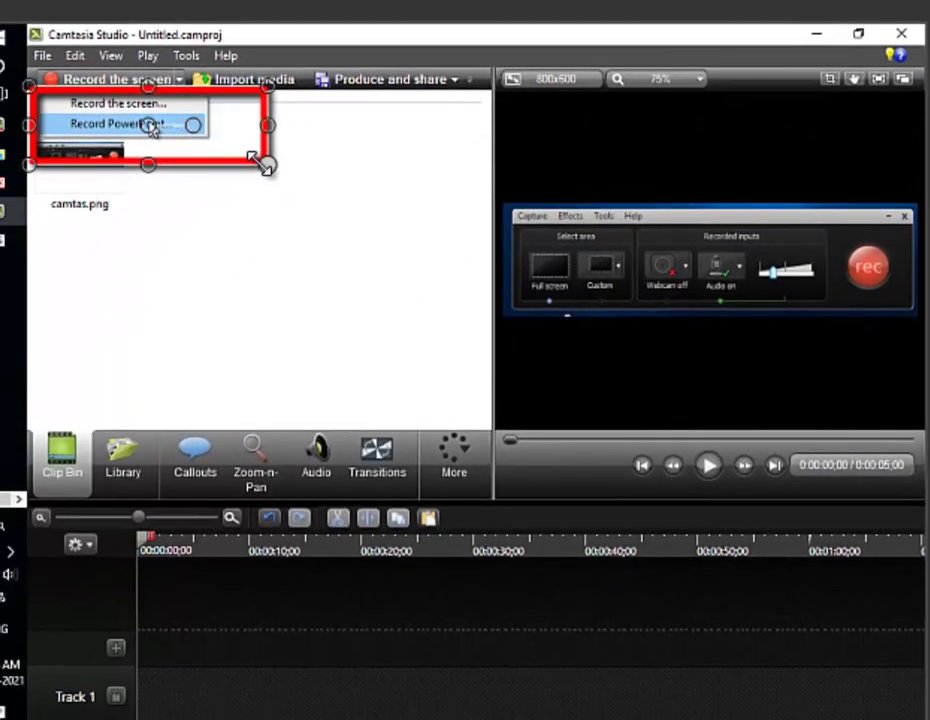
{"action": "left_click_drag", "start_coordinate": [260, 163], "coordinate": [216, 145]}
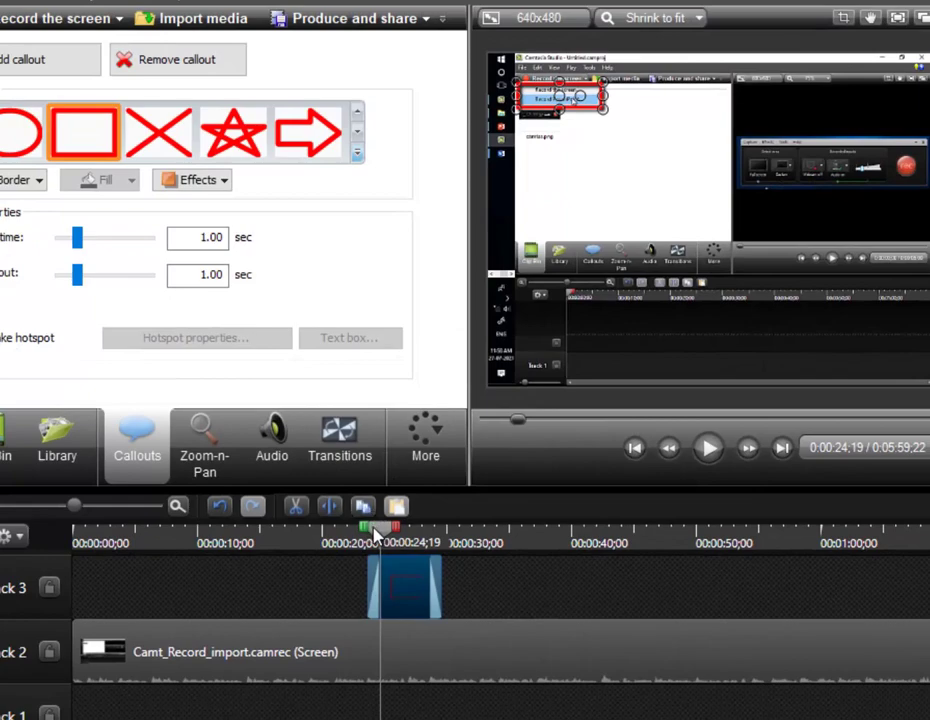
Play back the rectangle callout's animation from 0:00:21;15 until just past its end
{"action": "left_click_drag", "start_coordinate": [376, 537], "coordinate": [342, 537]}
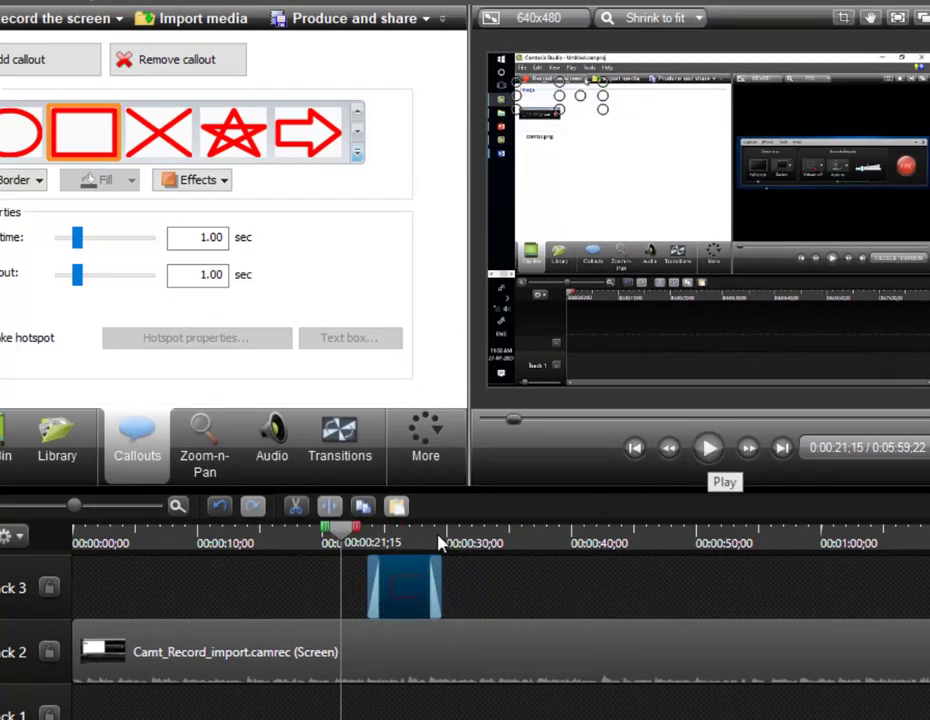
{"action": "key", "text": "space"}
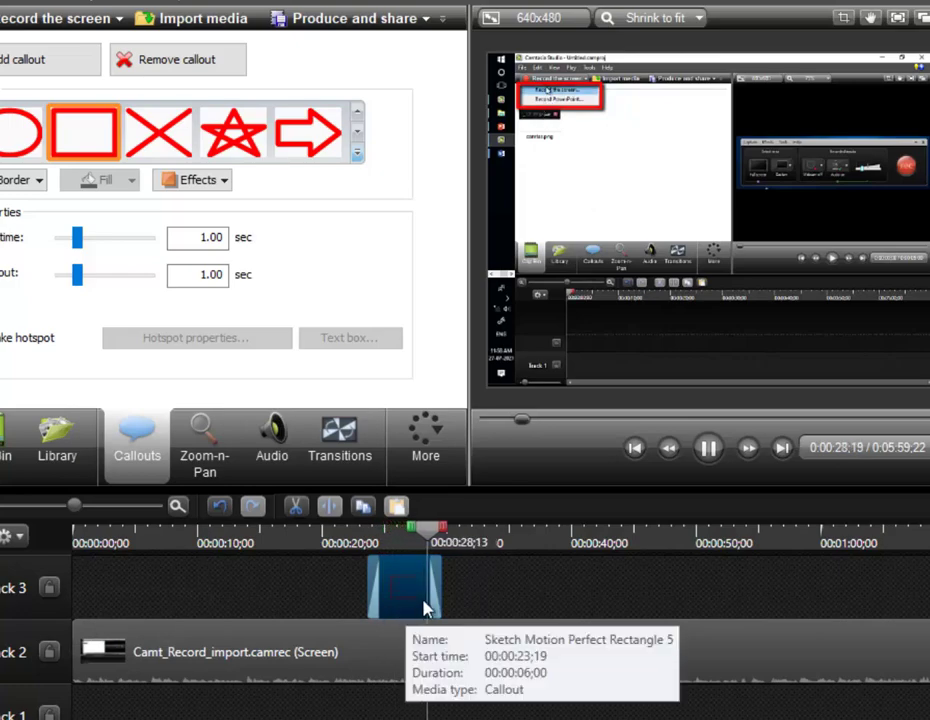
{"action": "left_click", "coordinate": [385, 602]}
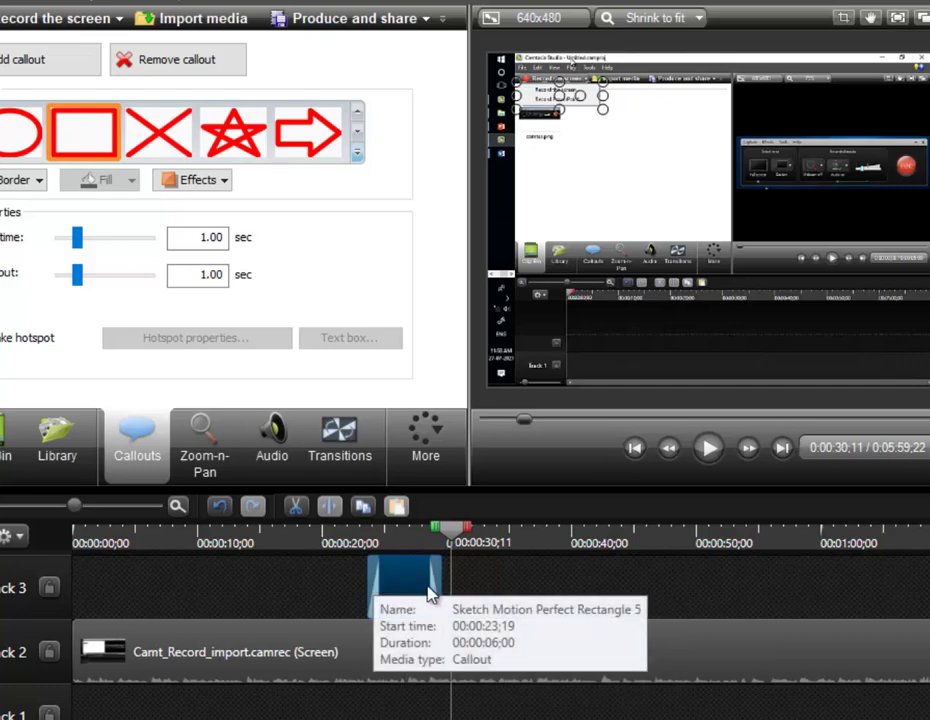
Set the rectangle callout's draw time and fade out to 1 sec each and extend its duration to about 11 seconds
{"action": "left_click", "coordinate": [360, 541]}
{"action": "left_click_drag", "start_coordinate": [360, 541], "coordinate": [368, 543]}
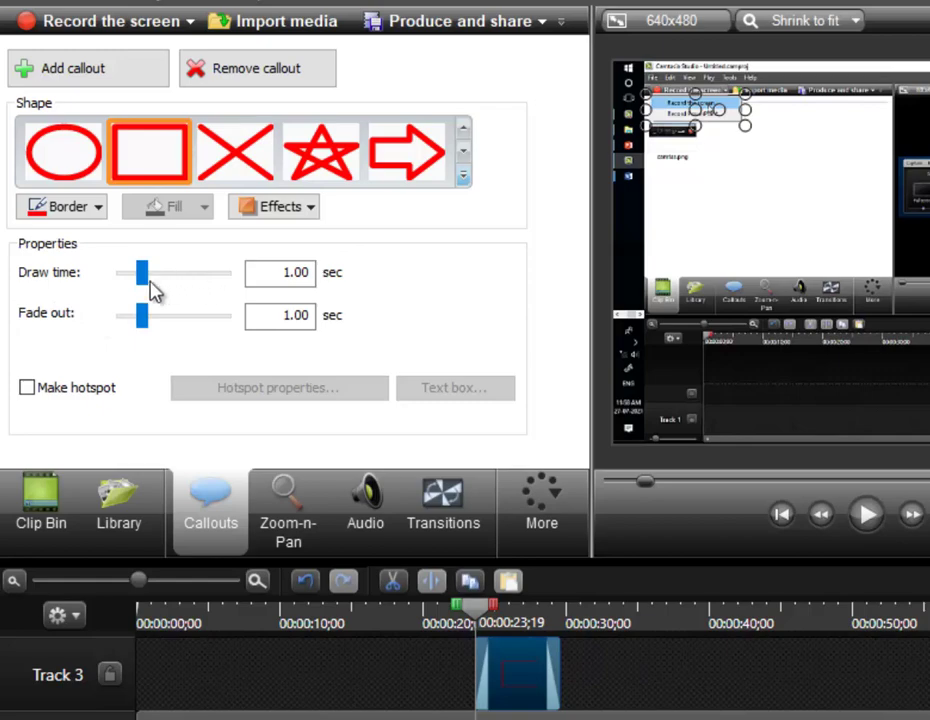
{"action": "mouse_move", "coordinate": [150, 281]}
{"action": "left_mouse_down"}
{"action": "mouse_move", "coordinate": [169, 289]}
{"action": "mouse_move", "coordinate": [166, 316]}
{"action": "mouse_move", "coordinate": [138, 318]}
{"action": "left_mouse_up"}
{"action": "double_click", "coordinate": [283, 280]}
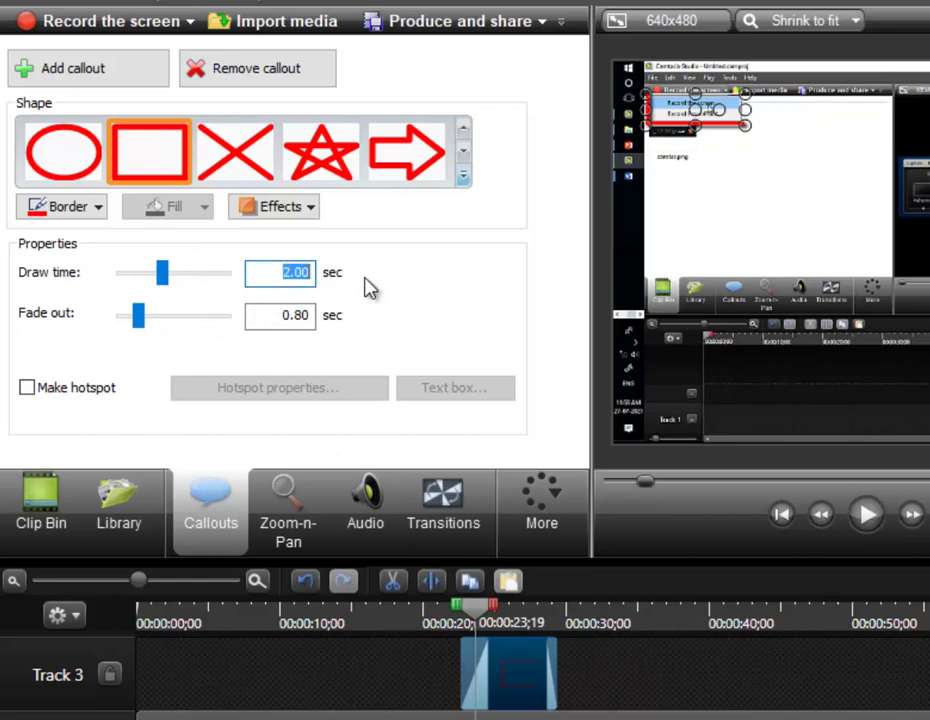
{"action": "type", "text": "1"}
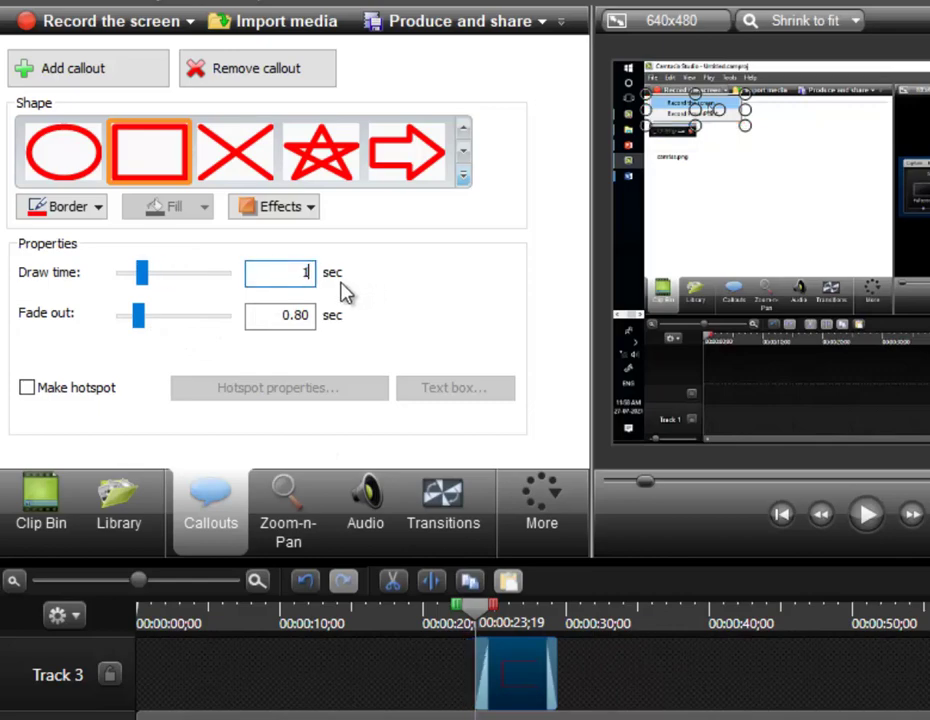
{"action": "double_click", "coordinate": [281, 314]}
{"action": "type", "text": "1"}
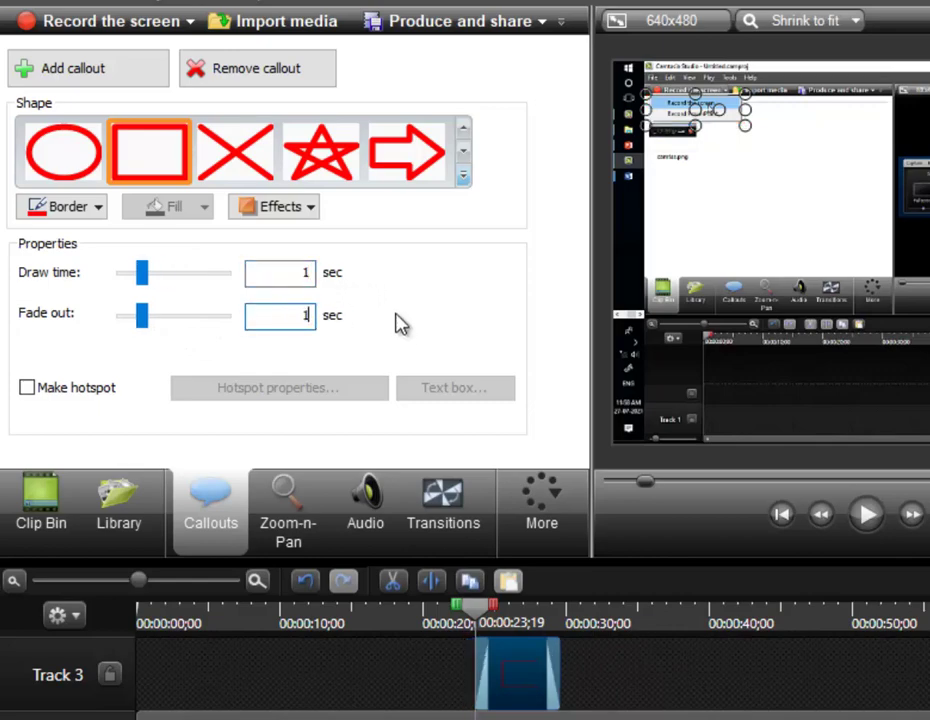
{"action": "key", "text": "Return"}
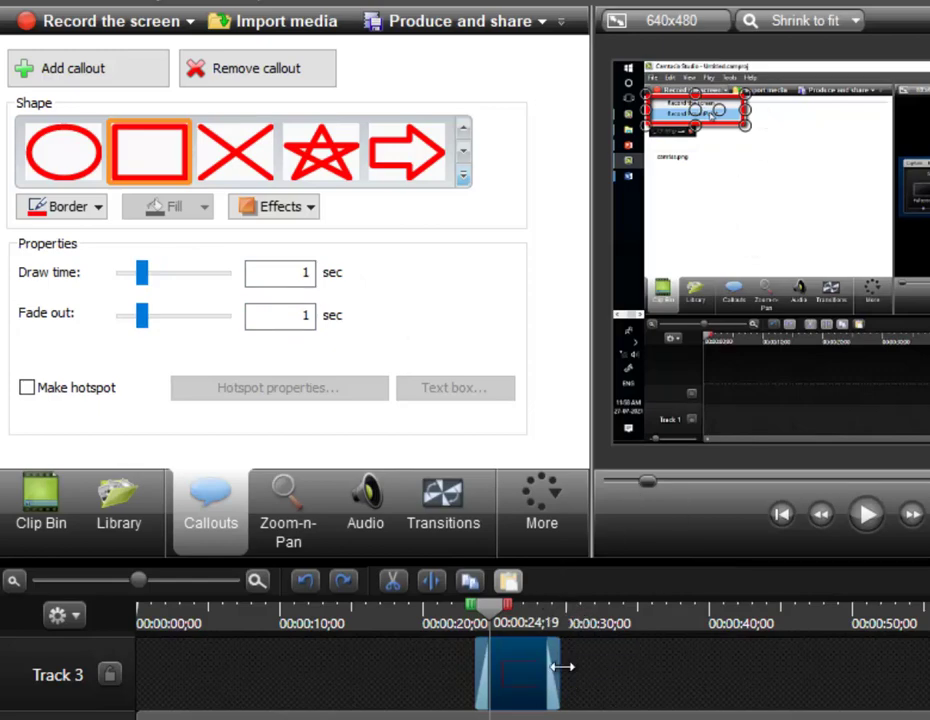
{"action": "mouse_move", "coordinate": [558, 666]}
{"action": "left_mouse_down"}
{"action": "mouse_move", "coordinate": [627, 652]}
{"action": "mouse_move", "coordinate": [632, 660]}
{"action": "left_mouse_up"}
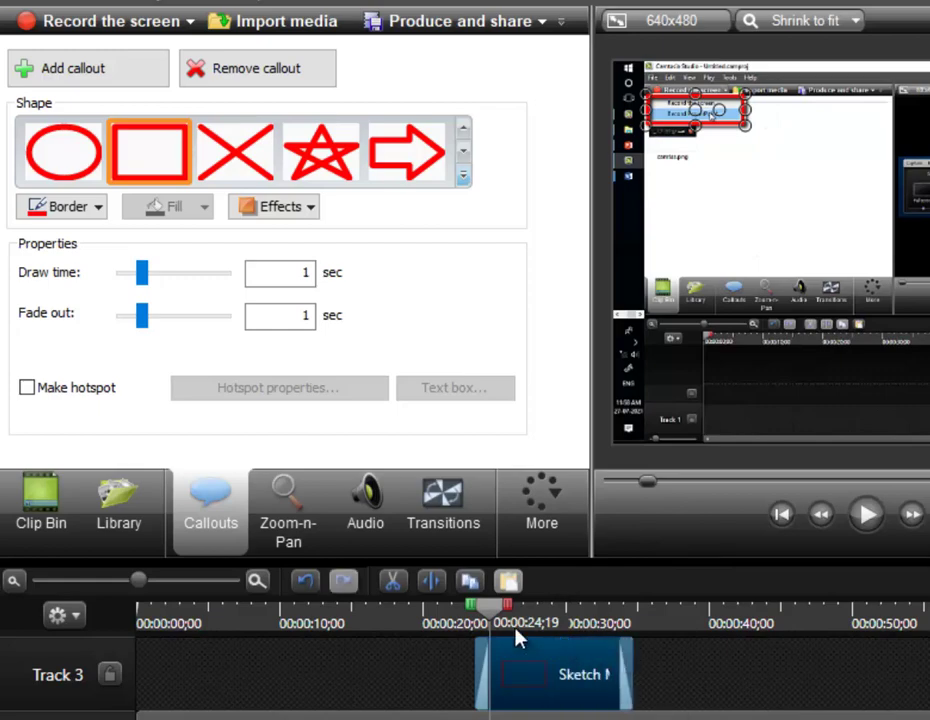
Try to add a traditional keystroke callout showing Ctrl+C at 0:00:41;14 while the rectangle callout is still selected
{"action": "left_click_drag", "start_coordinate": [500, 614], "coordinate": [752, 630]}
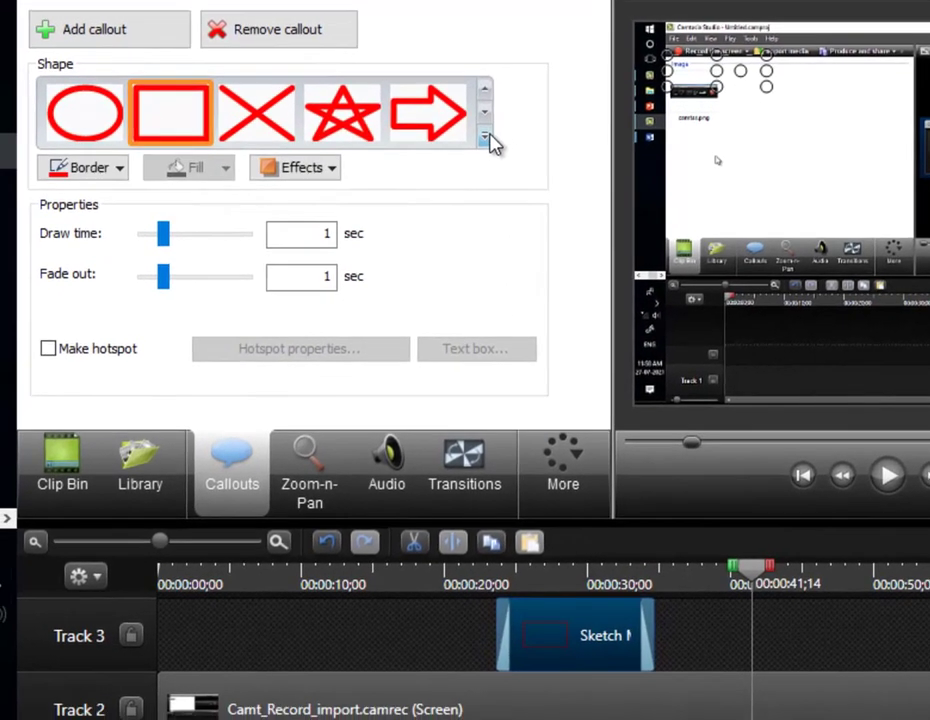
{"action": "left_click", "coordinate": [486, 138]}
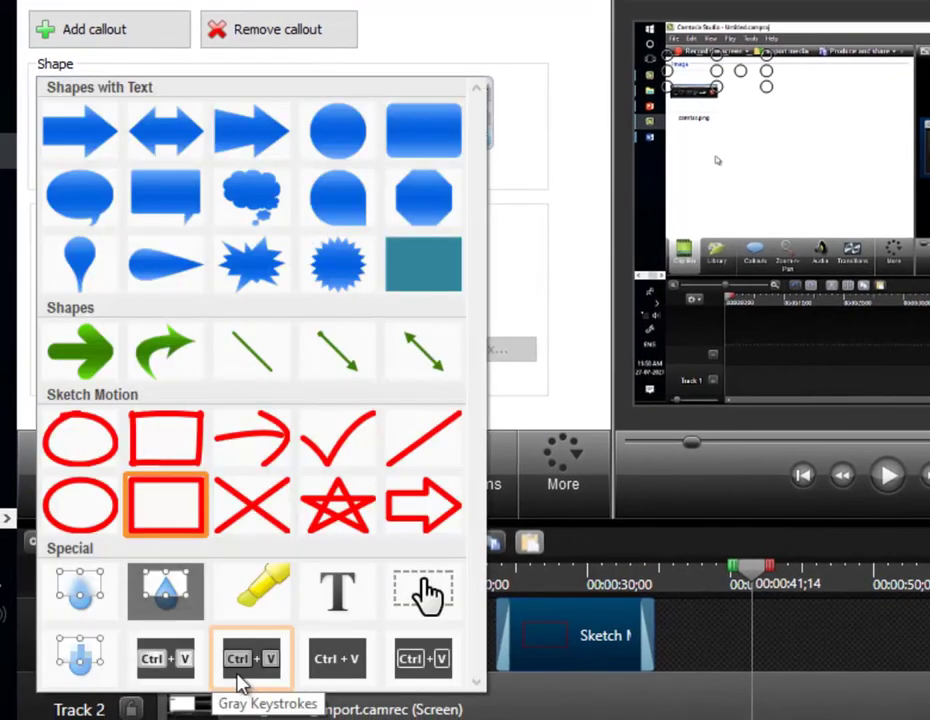
{"action": "left_click", "coordinate": [184, 684]}
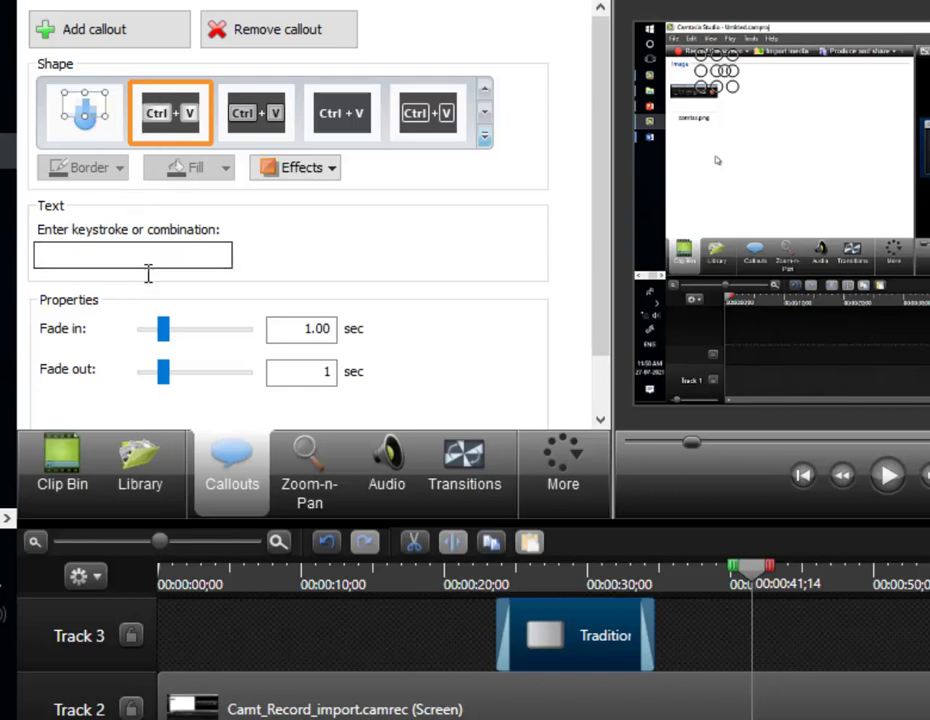
{"action": "left_click", "coordinate": [102, 256]}
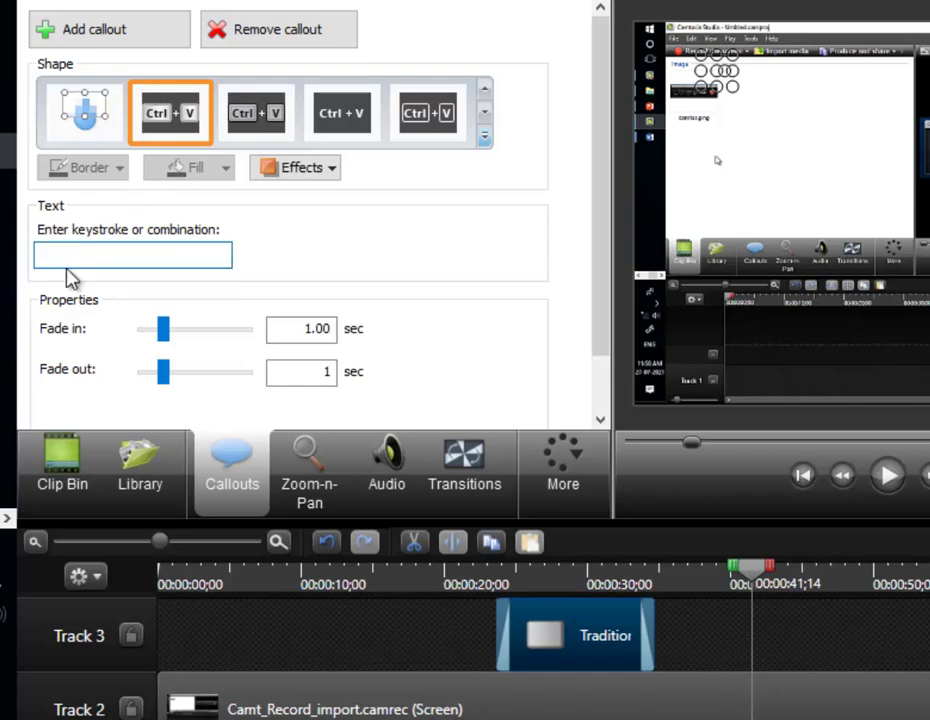
{"action": "key", "text": "ctrl+c"}
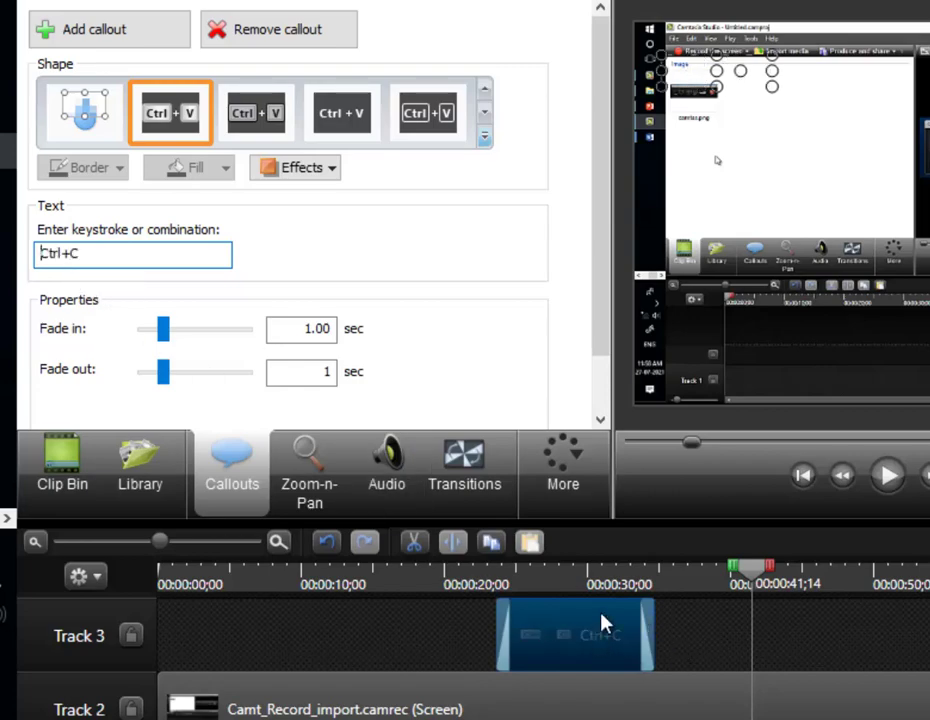
{"action": "mouse_move", "coordinate": [556, 581]}
{"action": "left_mouse_down"}
{"action": "mouse_move", "coordinate": [482, 580]}
{"action": "mouse_move", "coordinate": [541, 588]}
{"action": "left_mouse_up"}
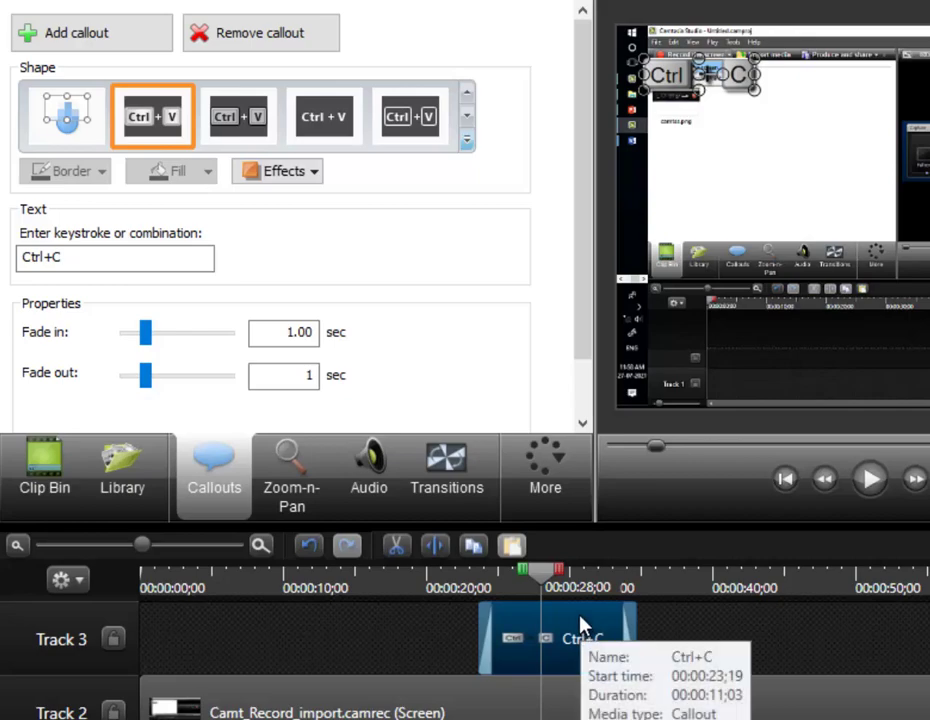
Undo the keystroke callout changes back to the red rectangle callout
{"action": "key", "text": "BackSpace"}
{"action": "key", "text": "ctrl+z"}
{"action": "key", "text": "ctrl+z"}
{"action": "key", "text": "ctrl+z"}
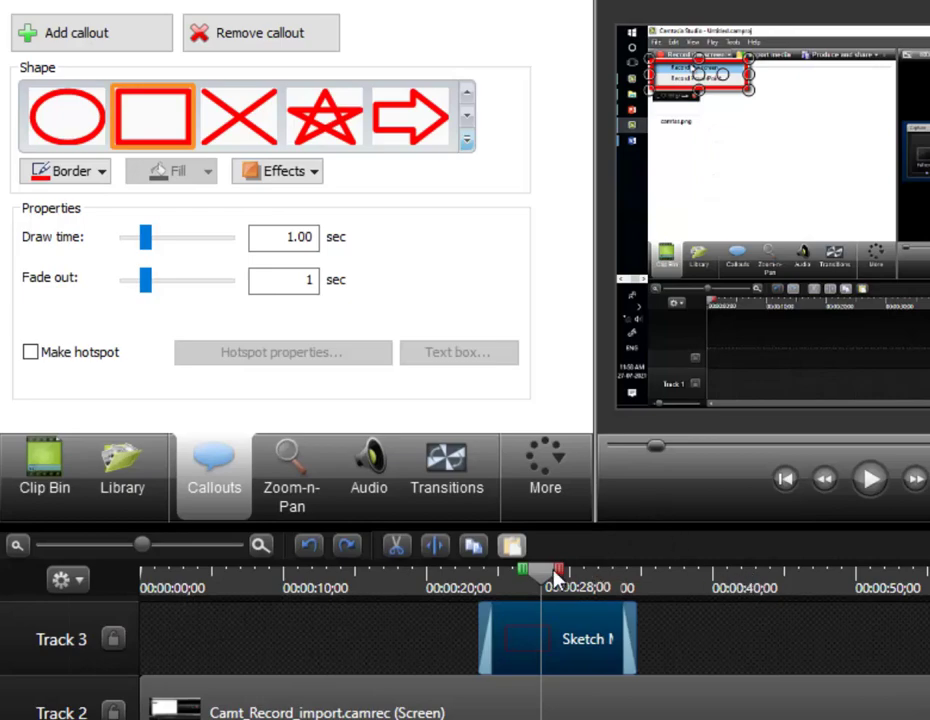
Select the screen recording clip and add a separate traditional keystroke callout with the combination Ctrl+C at 0:00:42;13
{"action": "left_click_drag", "start_coordinate": [555, 578], "coordinate": [760, 580]}
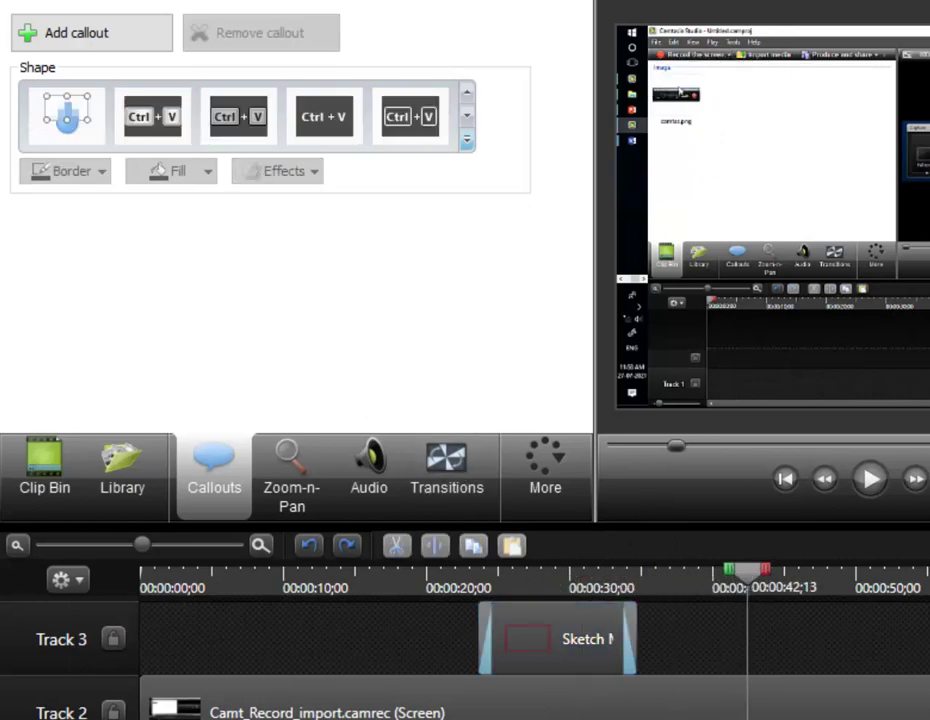
{"action": "left_click", "coordinate": [745, 710]}
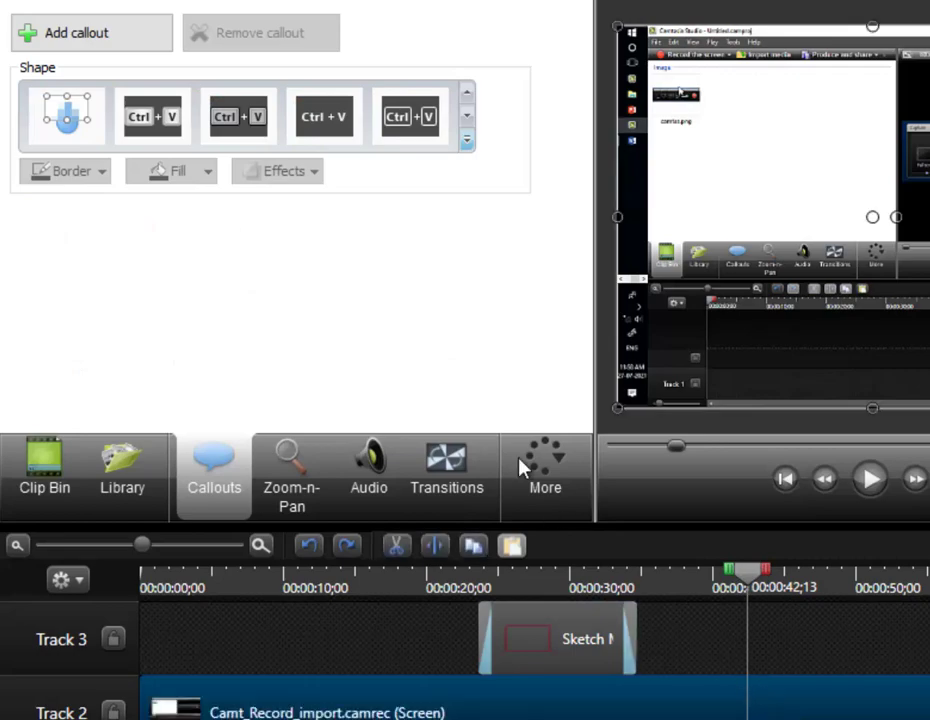
{"action": "left_click", "coordinate": [466, 141]}
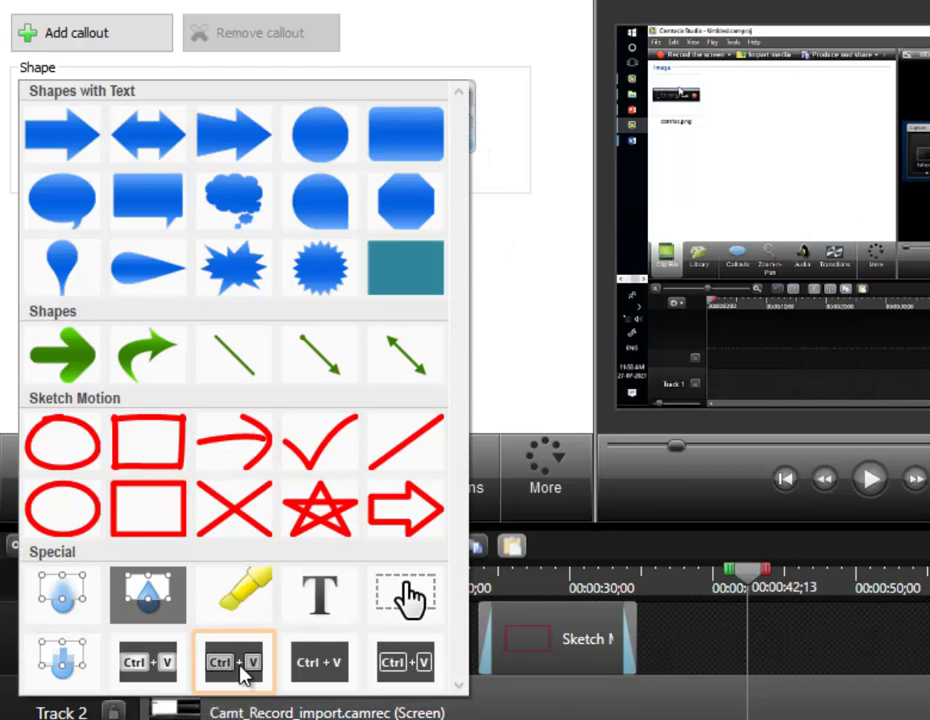
{"action": "left_click", "coordinate": [160, 665]}
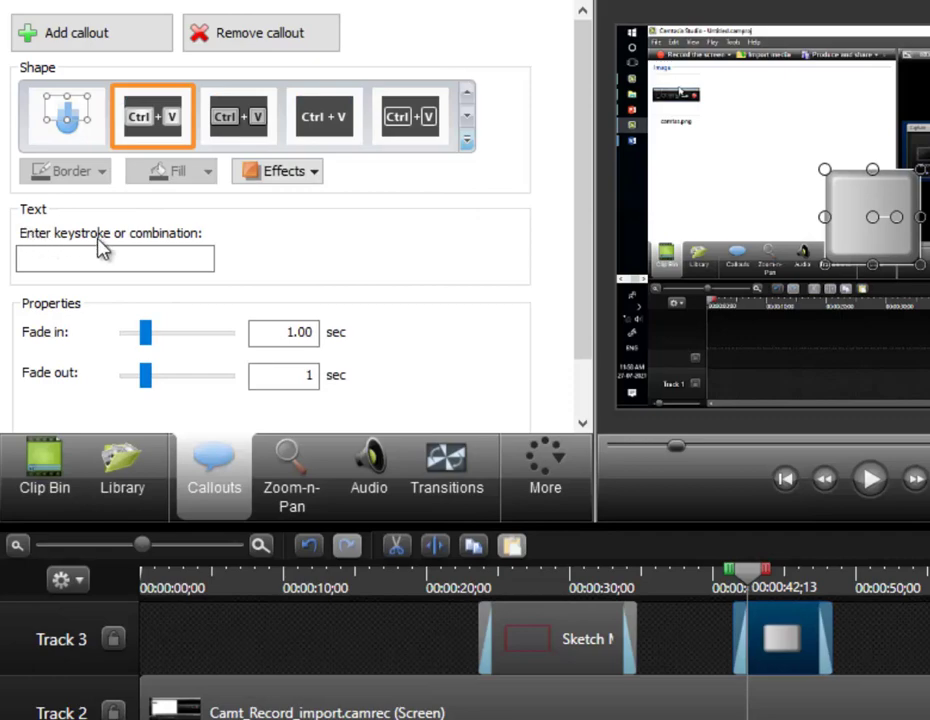
{"action": "left_click", "coordinate": [83, 262]}
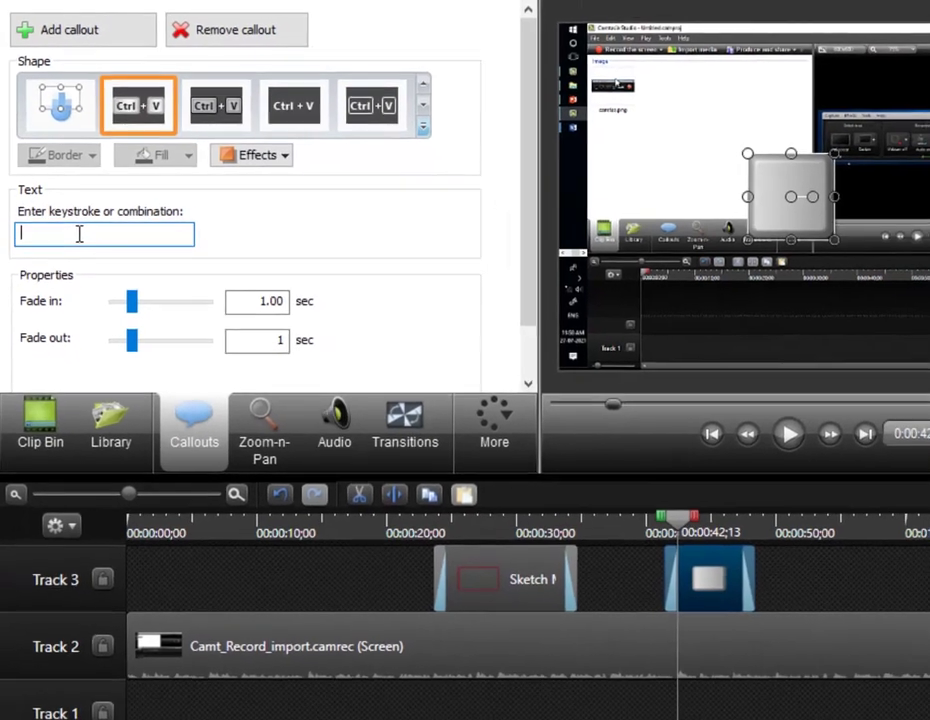
{"action": "key", "text": "ctrl+c"}
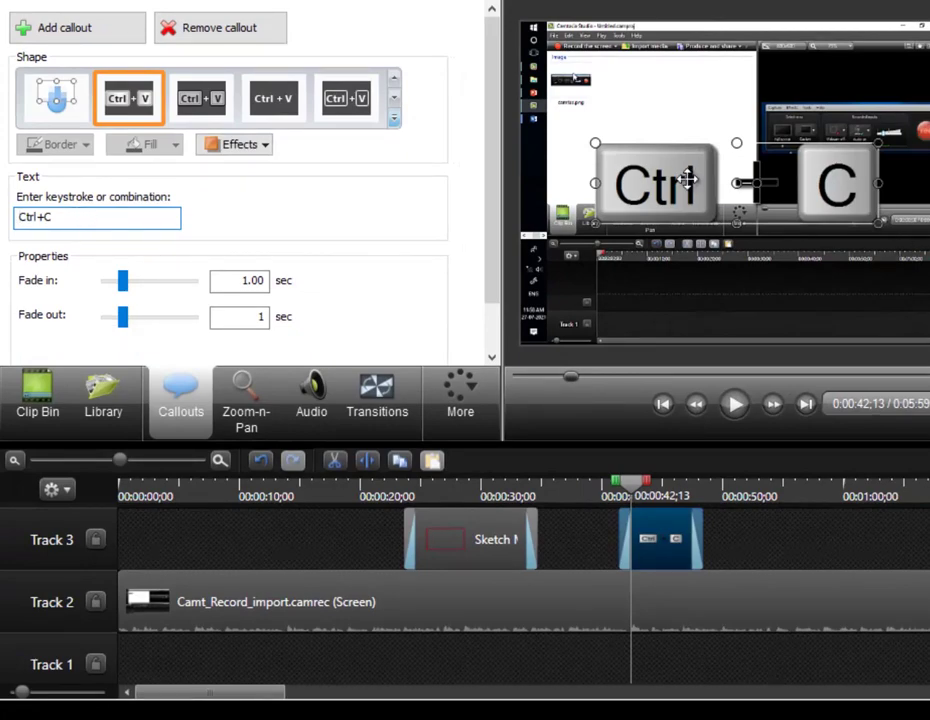
Shrink the Ctrl+C keystroke callout and place it near the lower edge of the video frame, beside the recording's Track 1 label
{"action": "left_click_drag", "start_coordinate": [741, 183], "coordinate": [640, 275]}
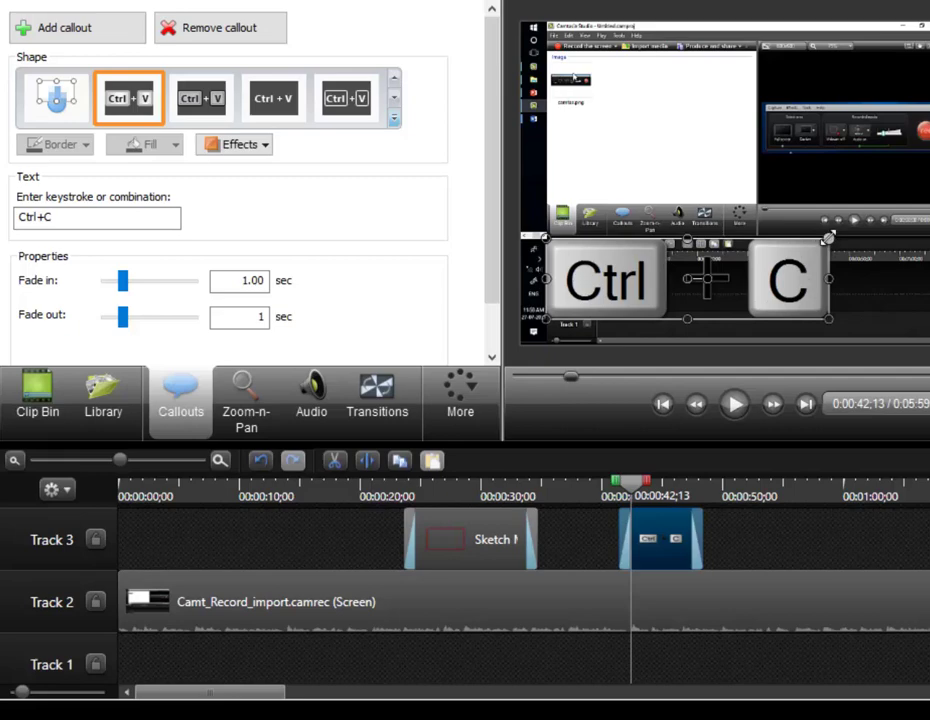
{"action": "left_click_drag", "start_coordinate": [828, 238], "coordinate": [737, 271]}
{"action": "left_click_drag", "start_coordinate": [734, 266], "coordinate": [723, 319]}
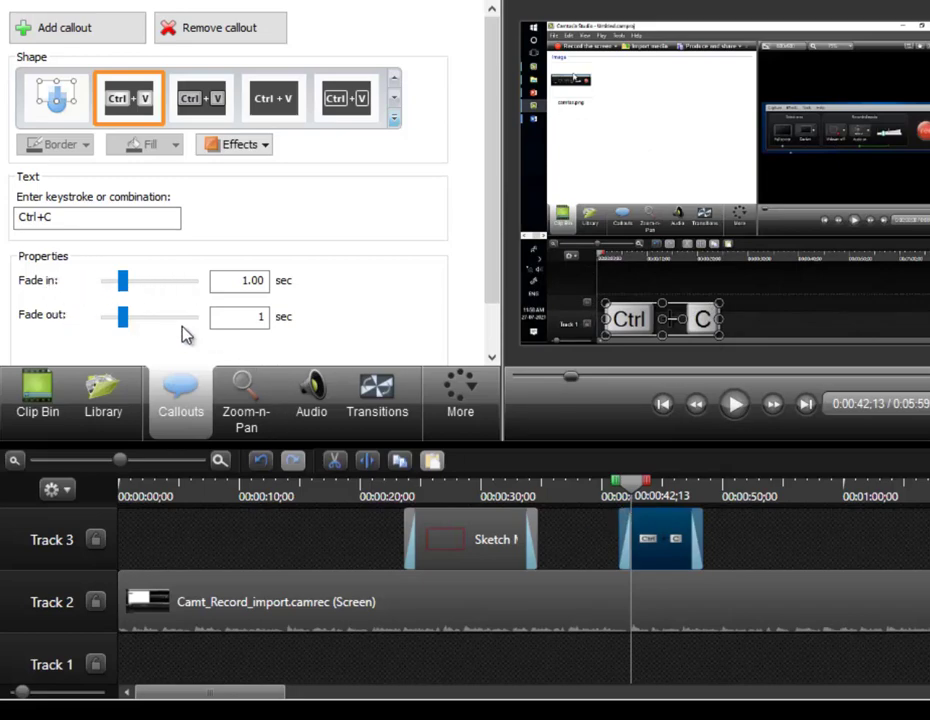
Extend the Ctrl+C callout on Track 3 to end at about 0:01:01 and play it from 0:00:45;21
{"action": "left_click_drag", "start_coordinate": [634, 488], "coordinate": [676, 487]}
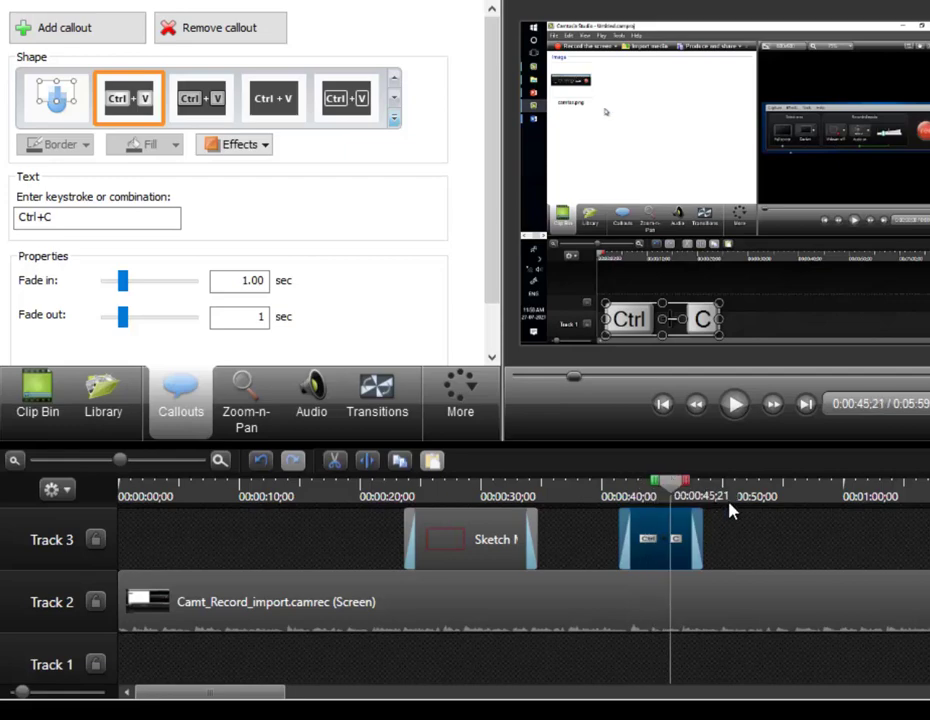
{"action": "left_click_drag", "start_coordinate": [701, 540], "coordinate": [856, 513]}
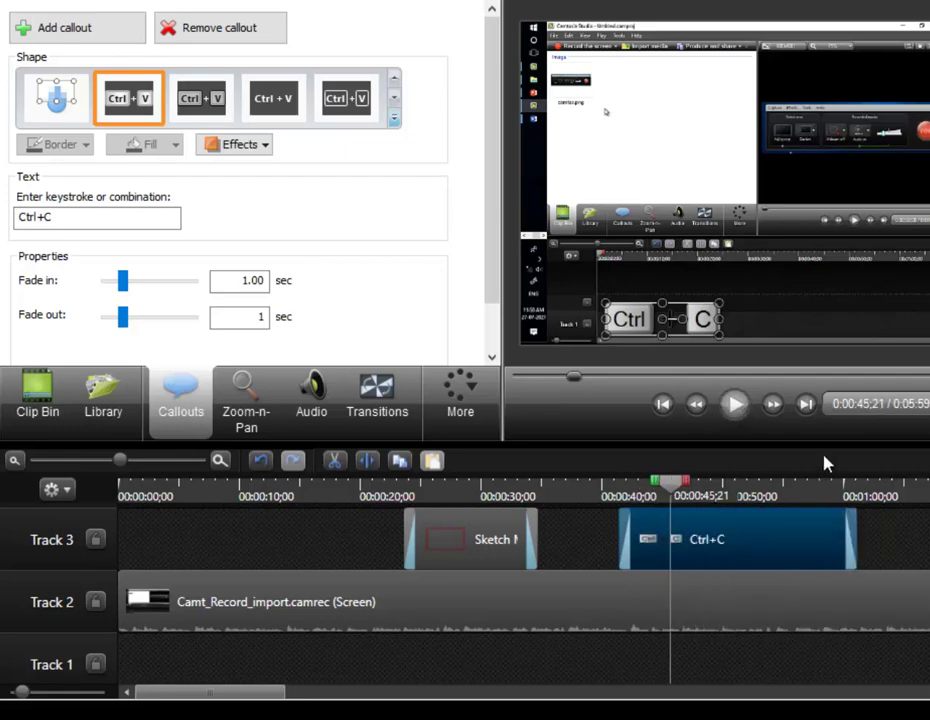
{"action": "key", "text": "space"}
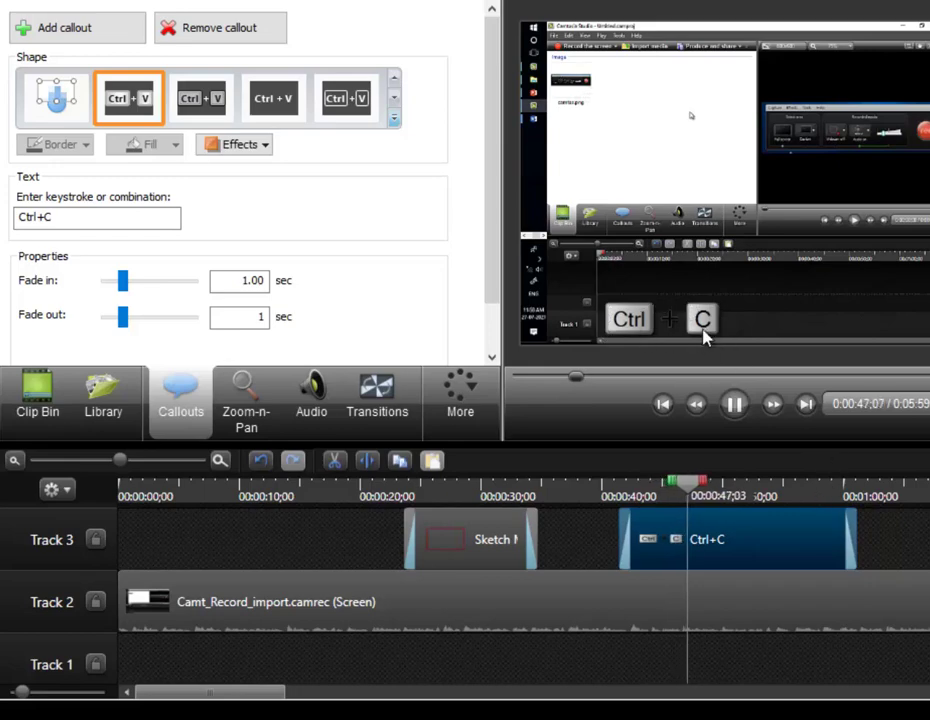
Stop playback and add a text callout reading "AKMEL" at 0:01:06;16 above the screen recording clip
{"action": "key", "text": "space"}
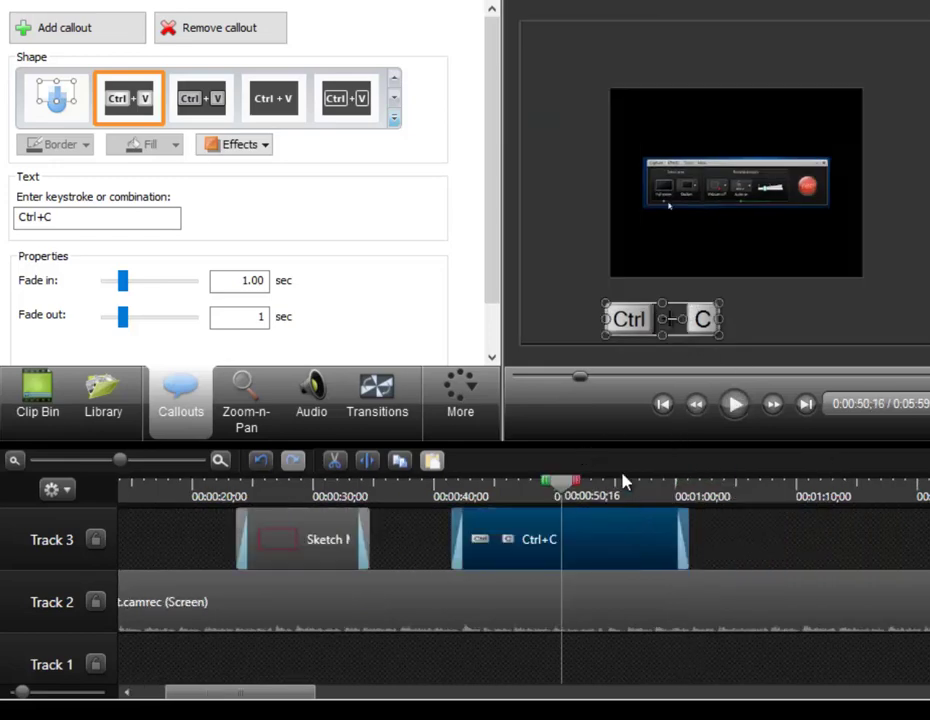
{"action": "left_click_drag", "start_coordinate": [567, 488], "coordinate": [754, 490]}
{"action": "left_click", "coordinate": [818, 603]}
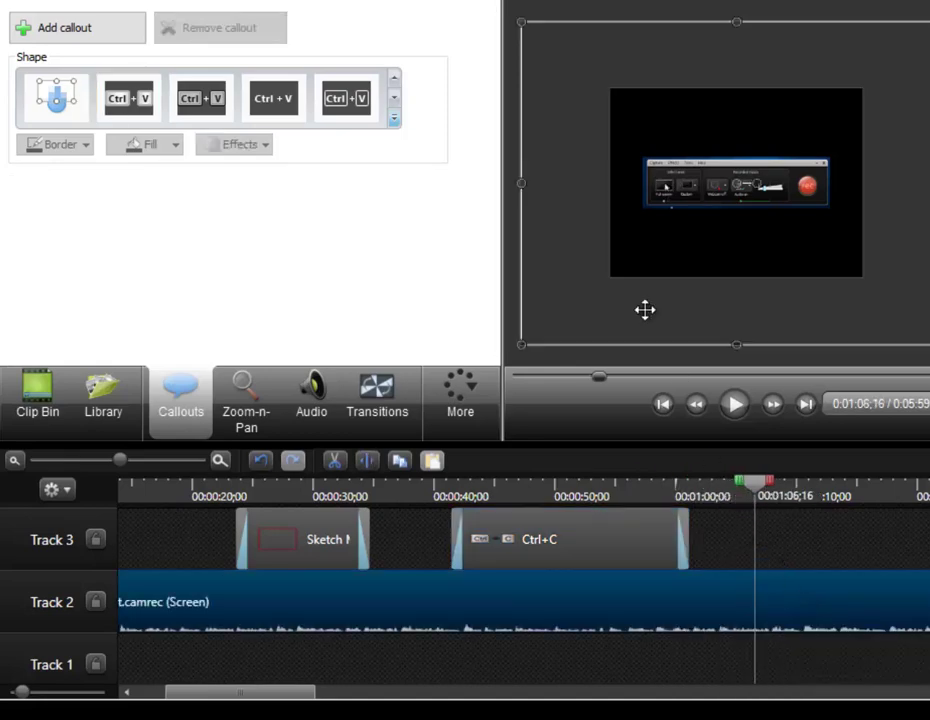
{"action": "left_click", "coordinate": [395, 119]}
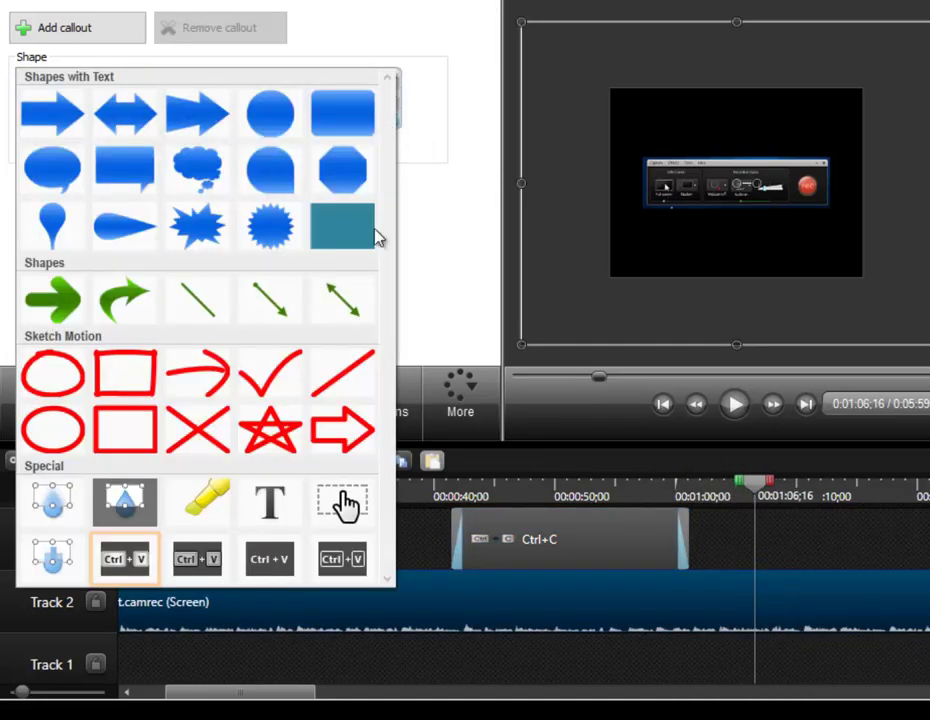
{"action": "left_click", "coordinate": [272, 508]}
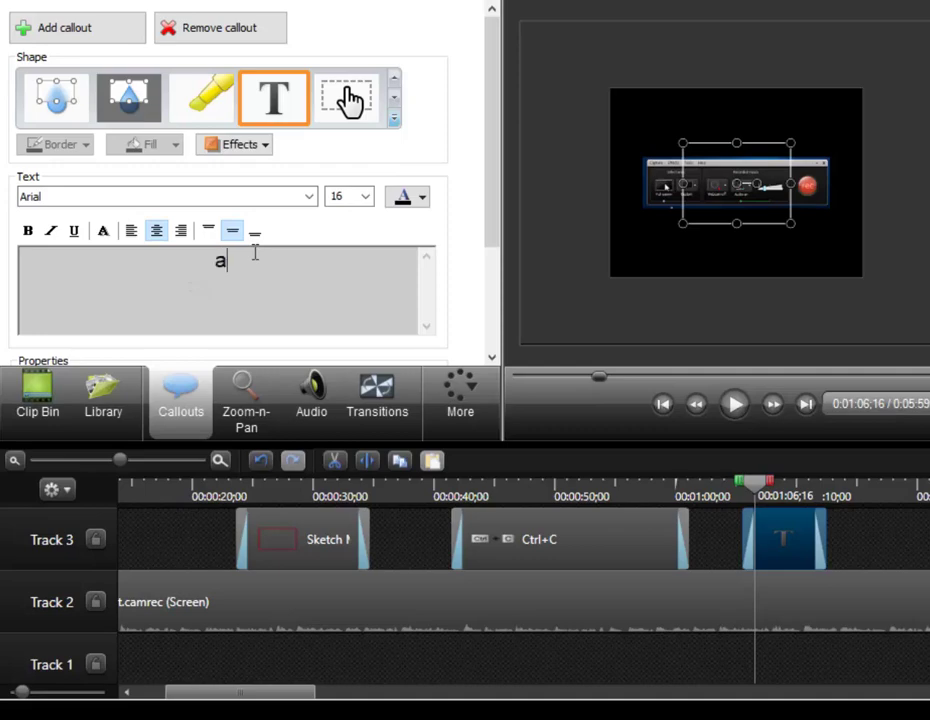
{"action": "type", "text": "AKMEL"}
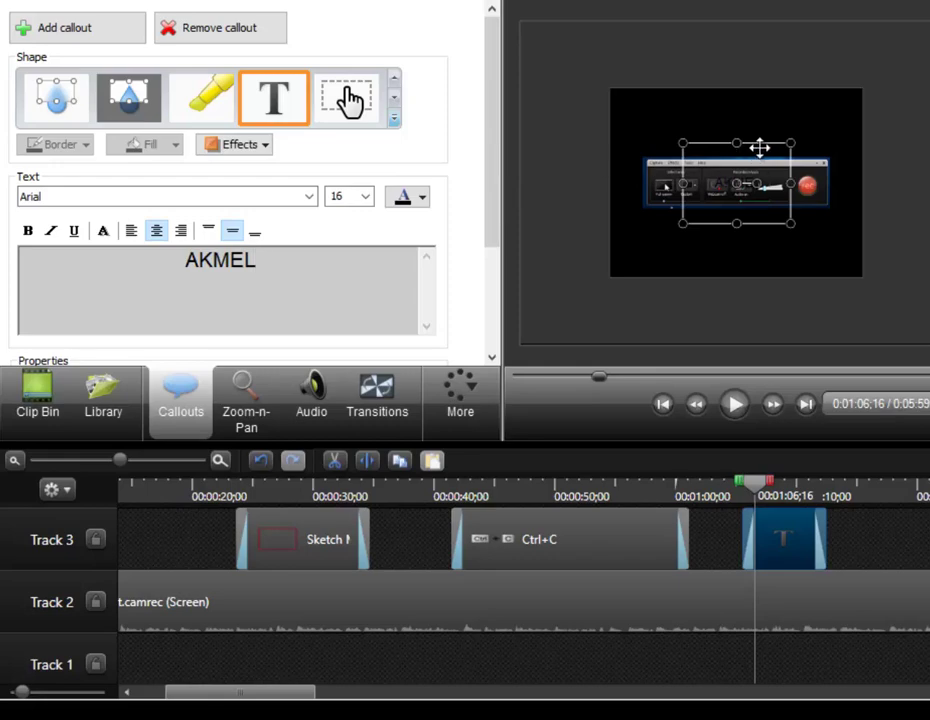
Format the "AKMEL" callout text as white, bold, size 48
{"action": "left_click_drag", "start_coordinate": [238, 260], "coordinate": [174, 253]}
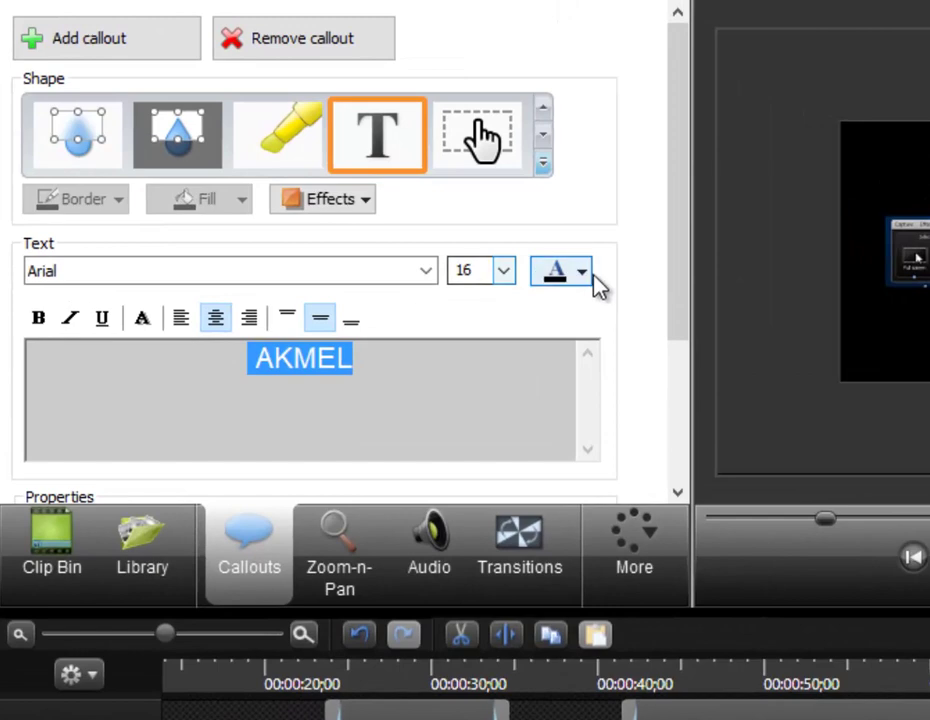
{"action": "left_click", "coordinate": [423, 198]}
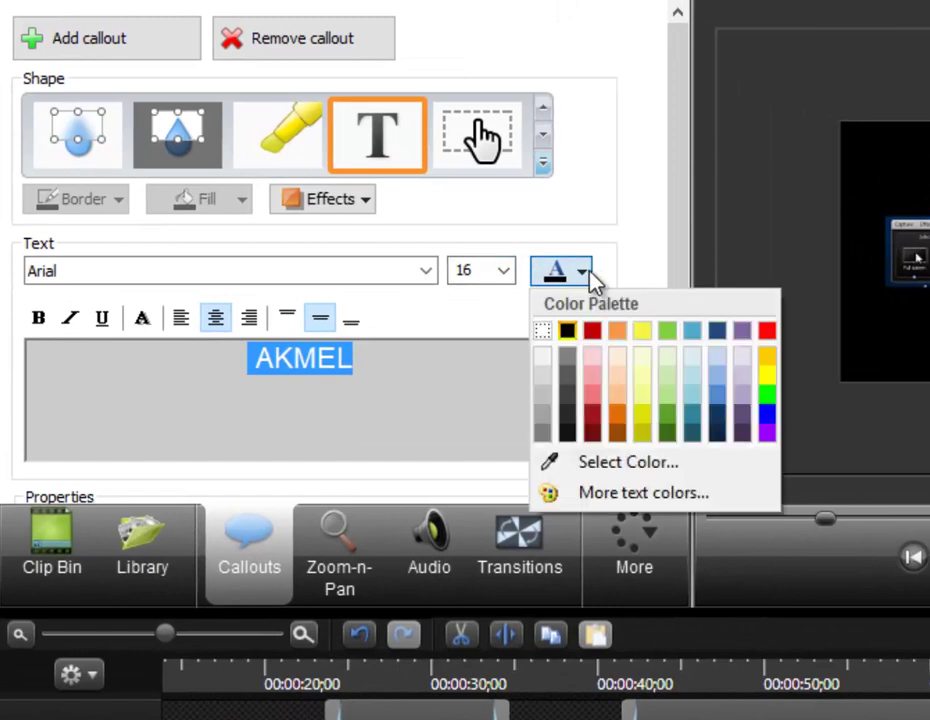
{"action": "left_click", "coordinate": [543, 331]}
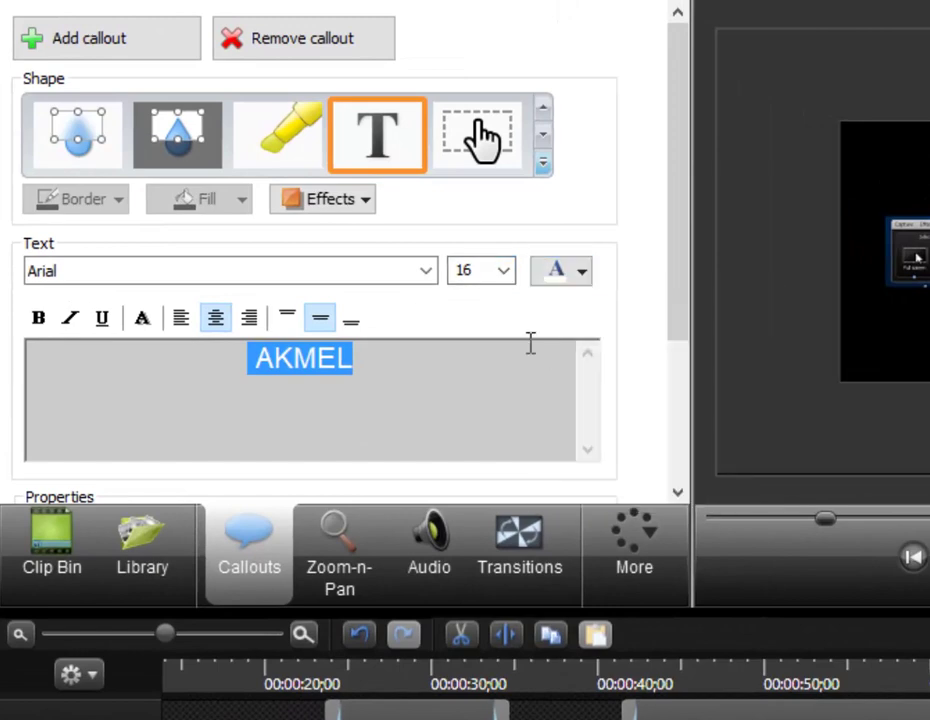
{"action": "left_click", "coordinate": [41, 318]}
{"action": "left_click", "coordinate": [502, 271]}
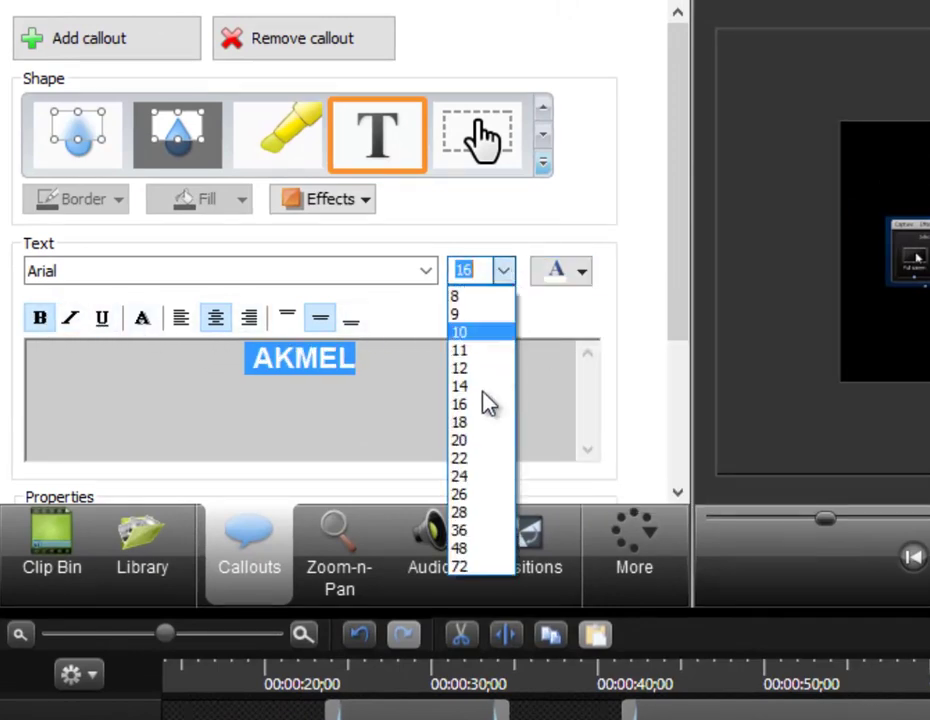
{"action": "left_click", "coordinate": [480, 548]}
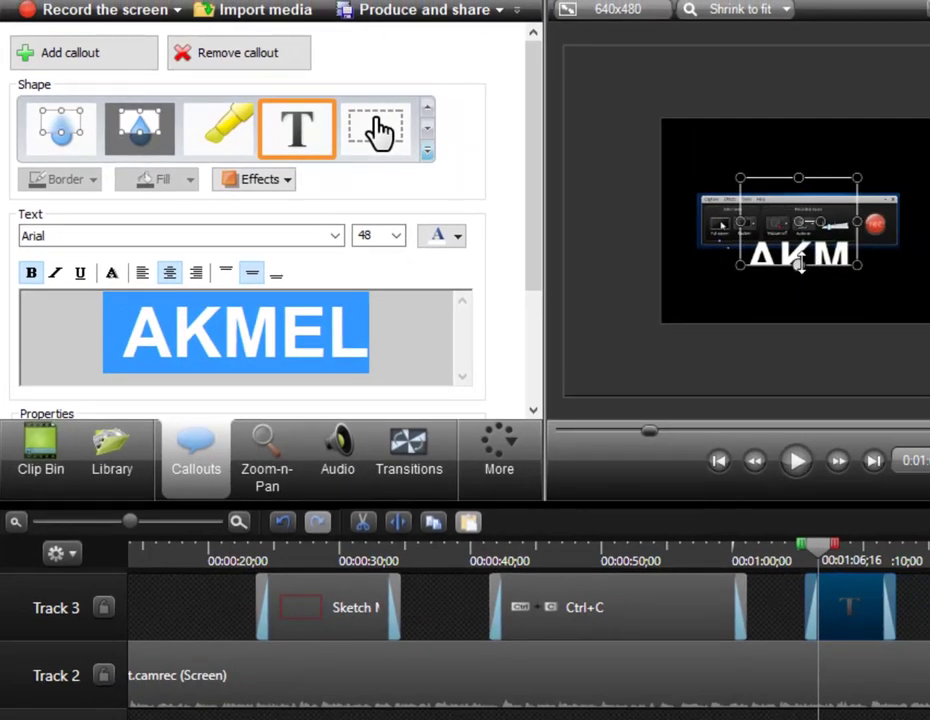
Resize the text callout's box to fit the whole word and sit just below the recorder window in the video
{"action": "left_click_drag", "start_coordinate": [800, 265], "coordinate": [799, 298]}
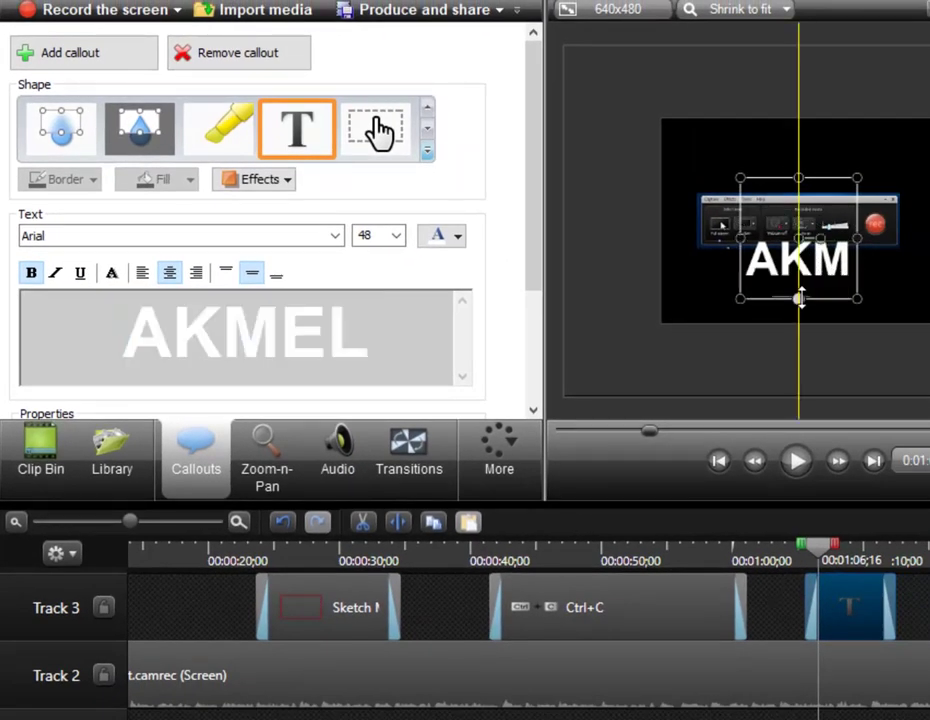
{"action": "left_click_drag", "start_coordinate": [740, 239], "coordinate": [683, 239]}
{"action": "left_click_drag", "start_coordinate": [857, 239], "coordinate": [897, 239]}
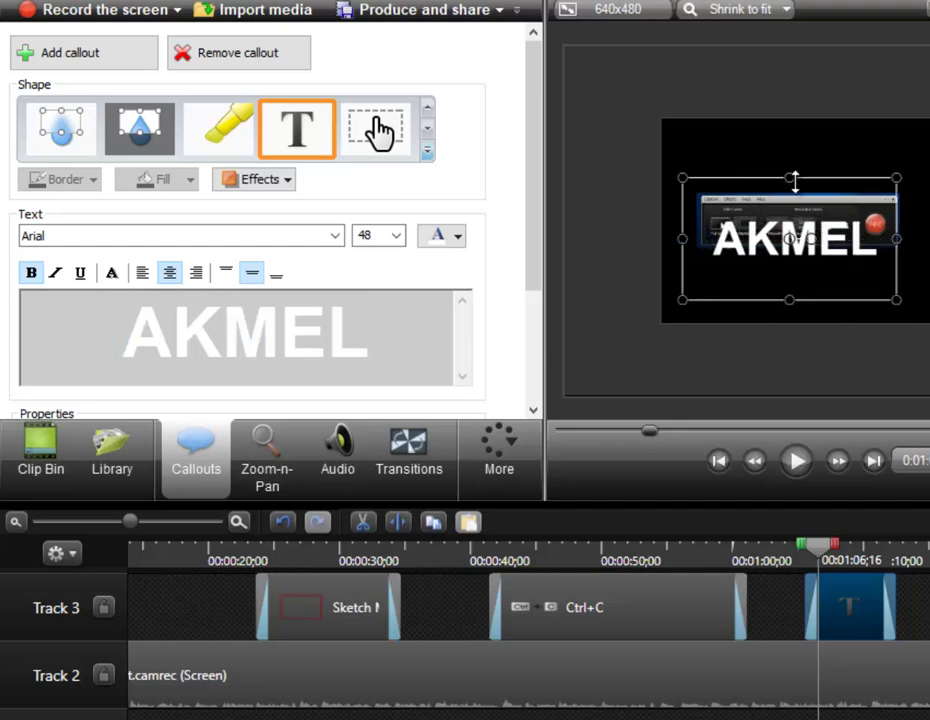
{"action": "left_click_drag", "start_coordinate": [789, 178], "coordinate": [789, 245]}
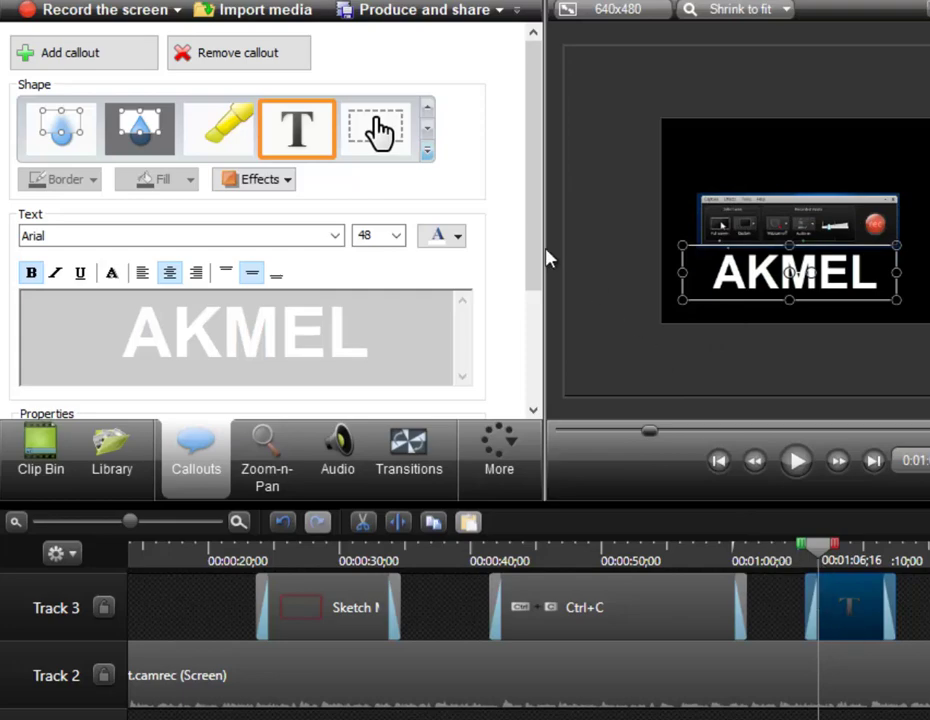
Examine the text callout's fade properties, its effects options and the gallery of callout shapes
{"action": "scroll", "coordinate": [531, 262], "scroll_direction": "down", "scroll_amount": 4}
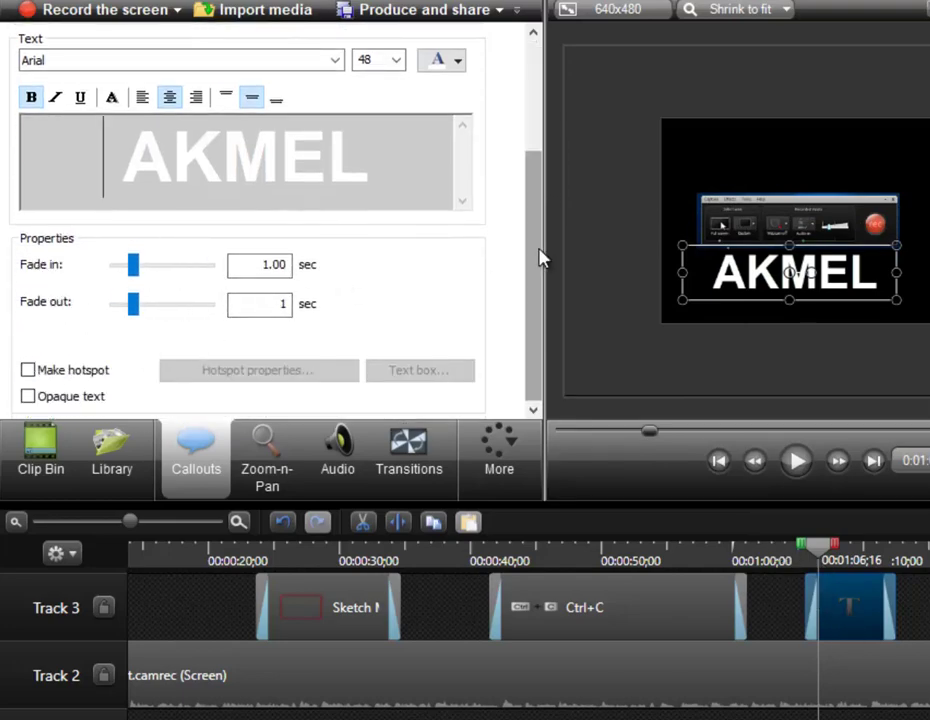
{"action": "scroll", "coordinate": [540, 257], "scroll_direction": "up", "scroll_amount": 4}
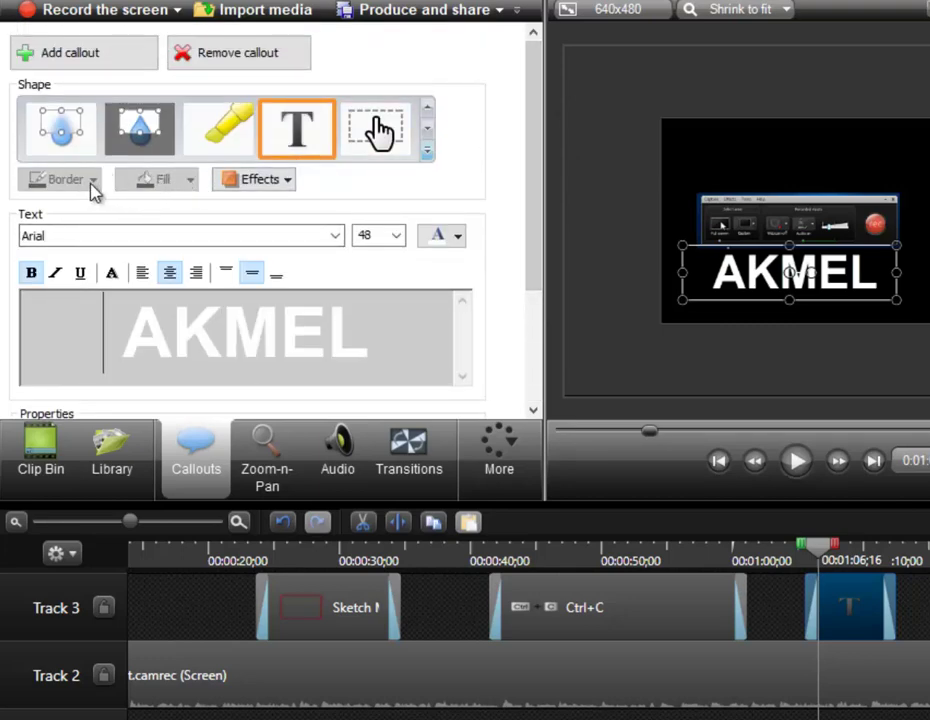
{"action": "left_click", "coordinate": [285, 182]}
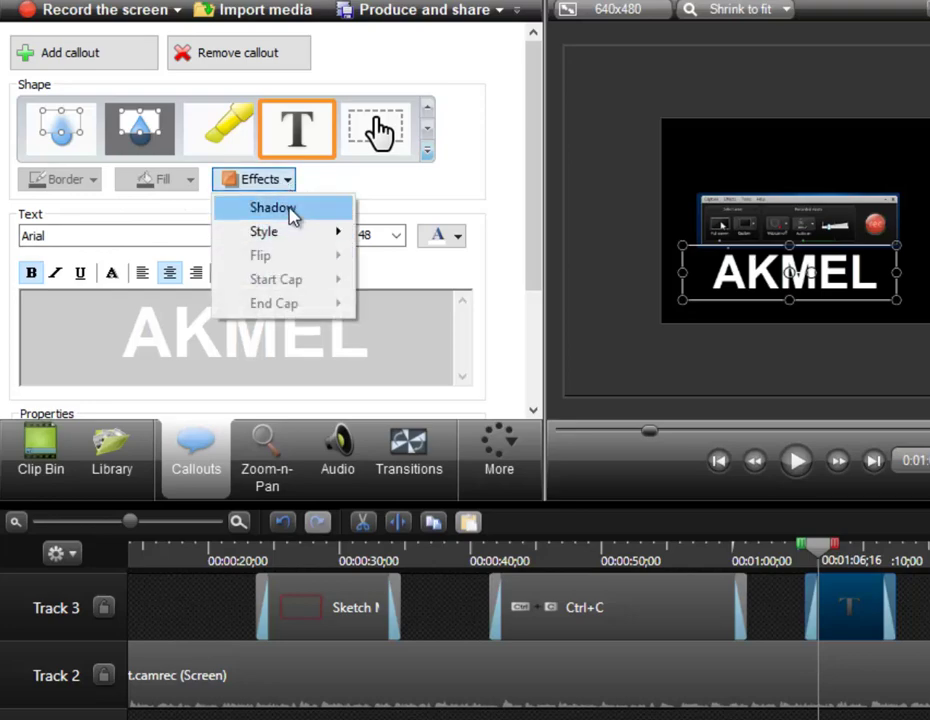
{"action": "left_click", "coordinate": [380, 194]}
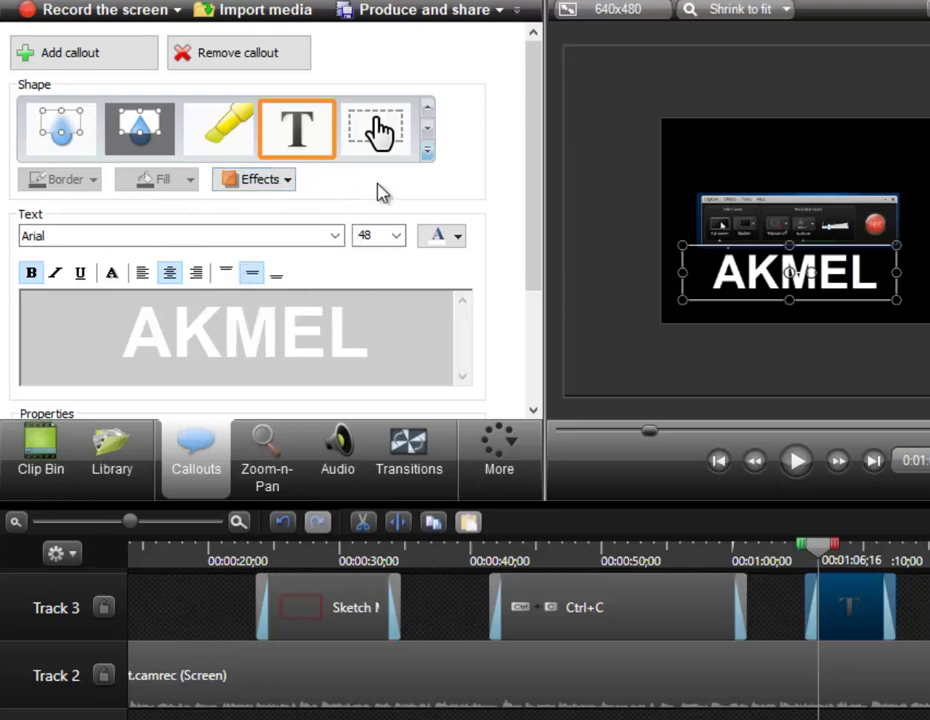
{"action": "left_click", "coordinate": [427, 152]}
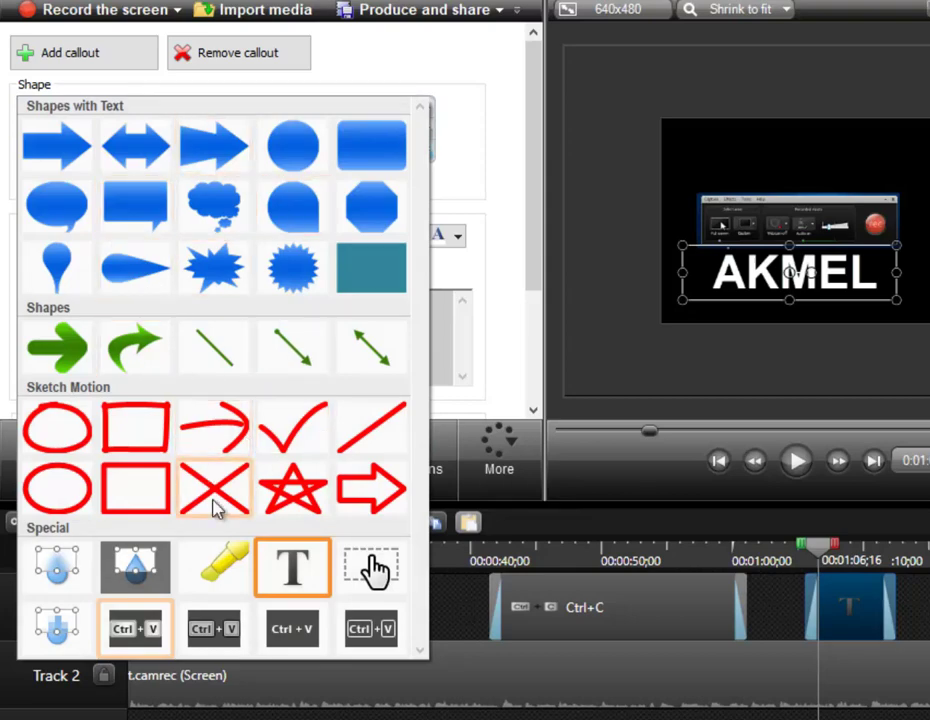
{"action": "left_click", "coordinate": [510, 276]}
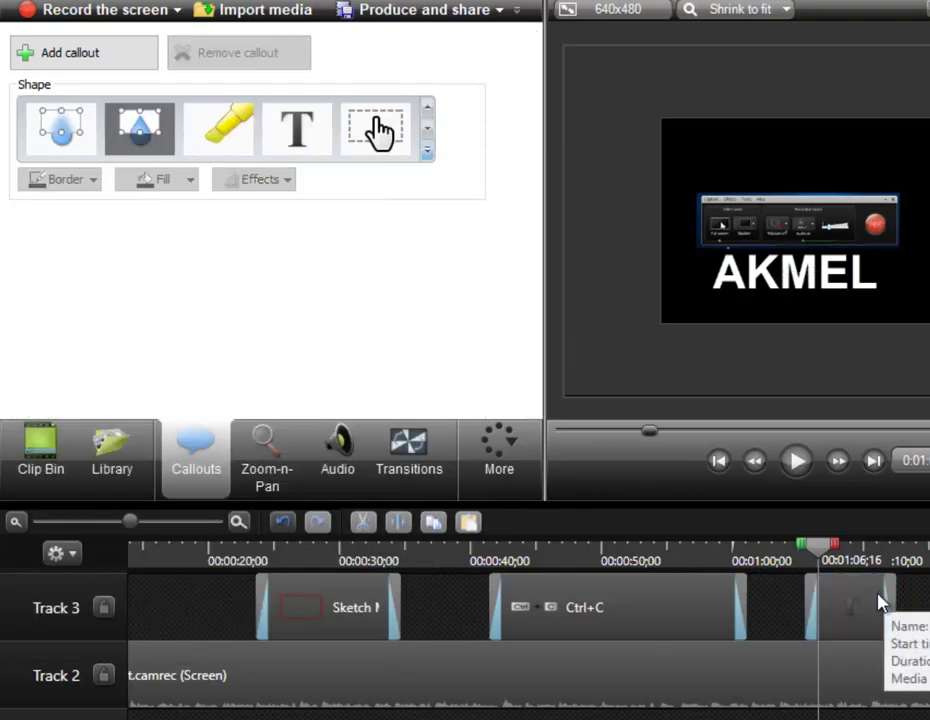
Review the Ctrl+C and sketch motion rectangle callouts on Track 3 and the available callout shapes
{"action": "left_click", "coordinate": [727, 622]}
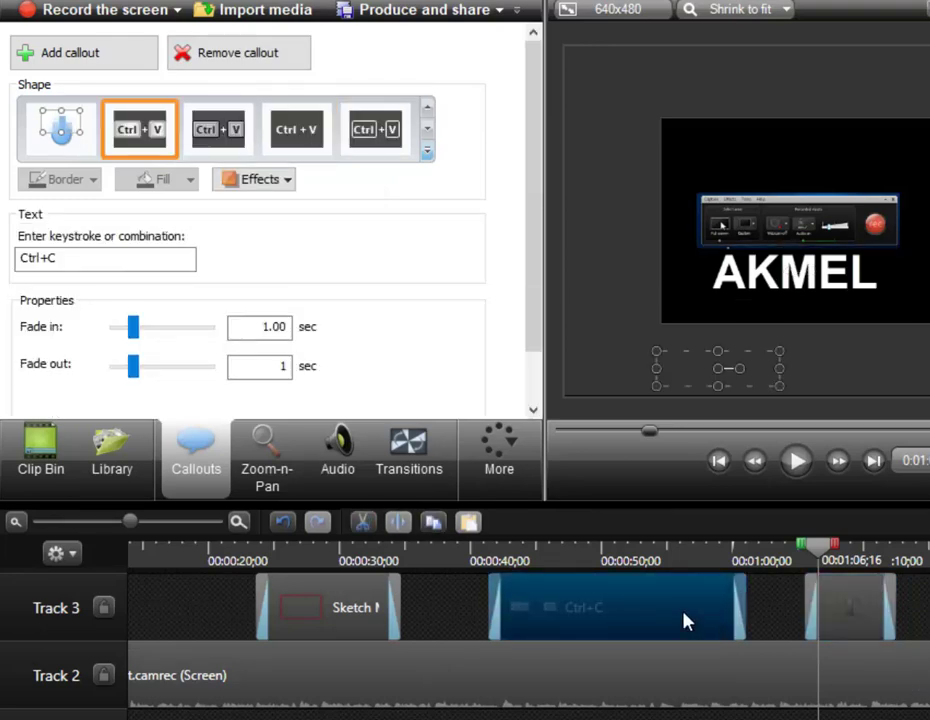
{"action": "left_click", "coordinate": [367, 605]}
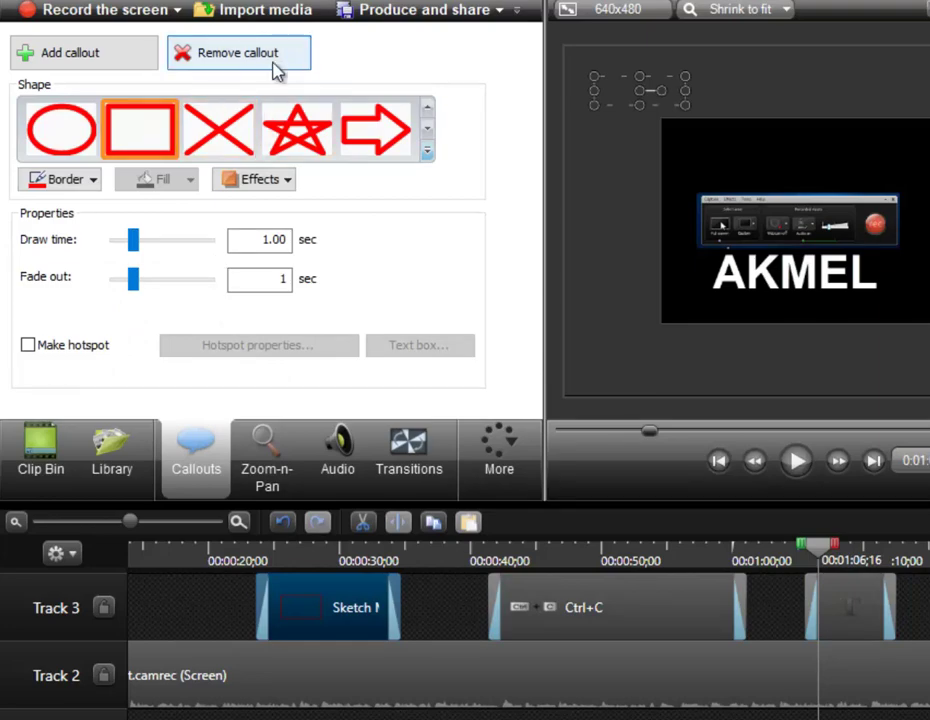
{"action": "left_click", "coordinate": [644, 602]}
{"action": "left_click", "coordinate": [352, 600]}
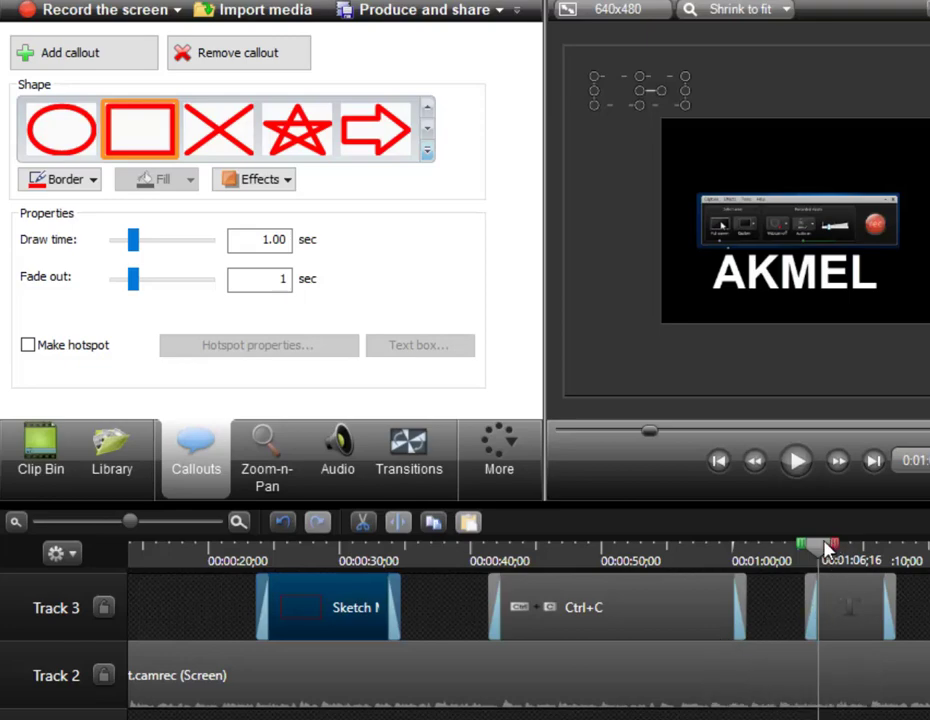
{"action": "left_click_drag", "start_coordinate": [825, 546], "coordinate": [862, 552]}
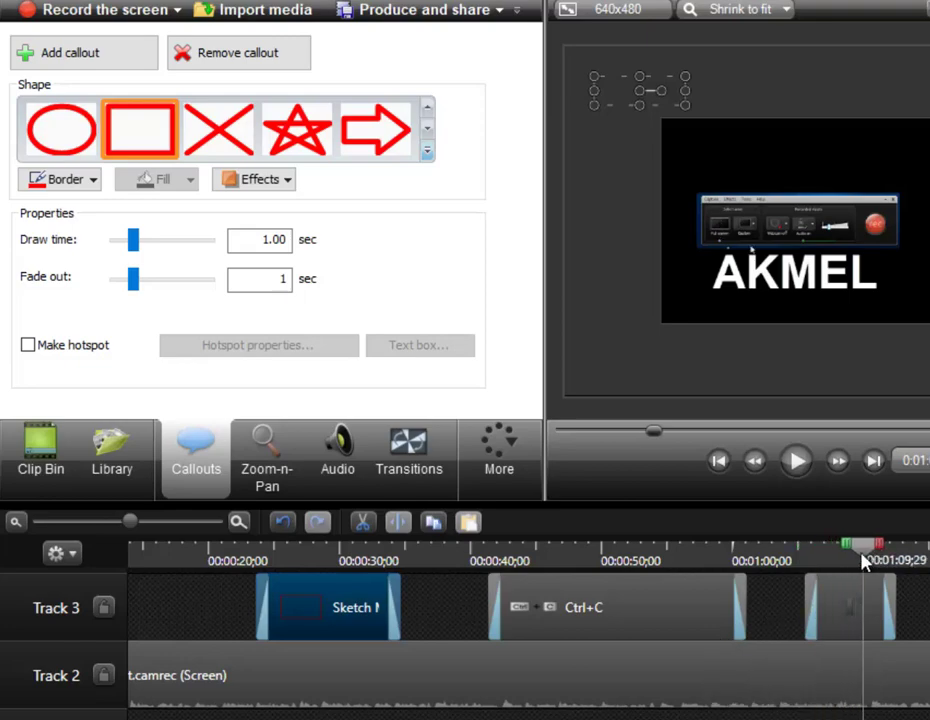
{"action": "left_click", "coordinate": [428, 152]}
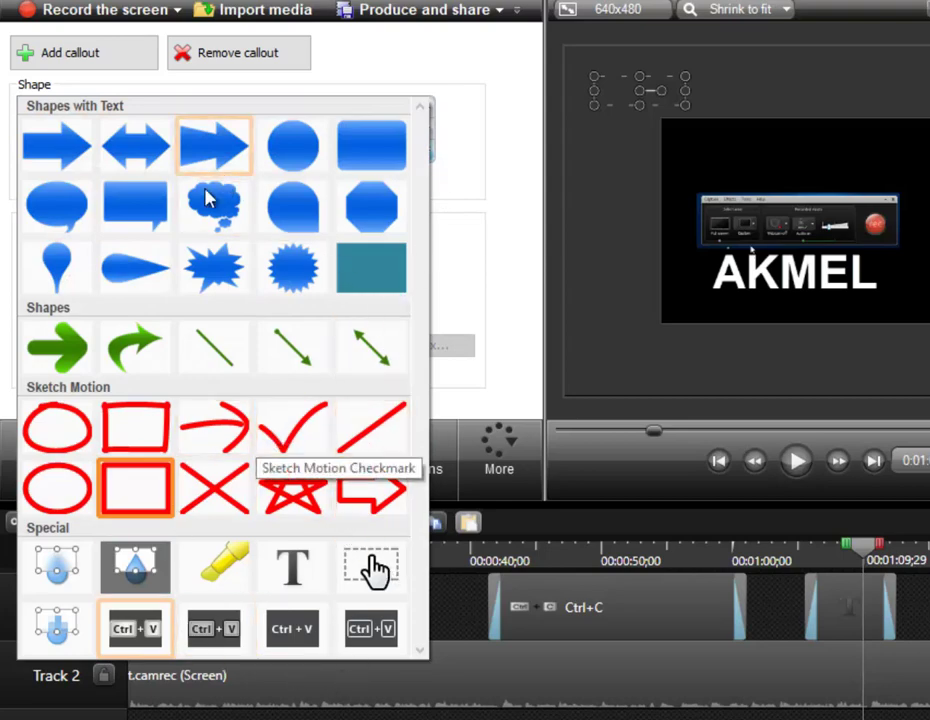
{"action": "left_click", "coordinate": [135, 488]}
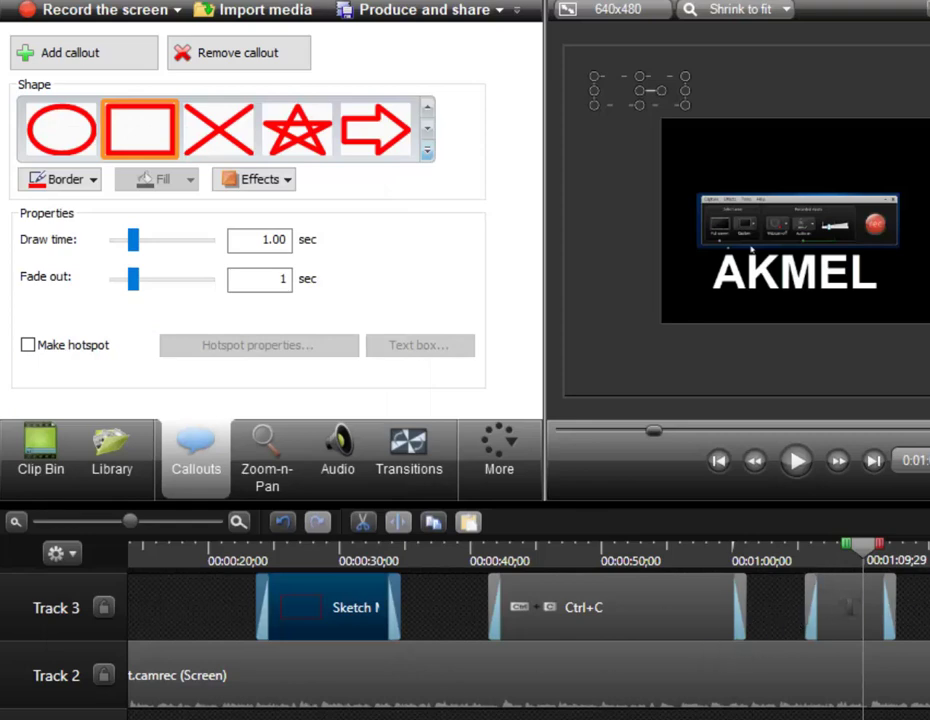
Move the playhead past the text callout to 0:01:31;14 in the recording
{"action": "scroll", "coordinate": [530, 640], "scroll_direction": "right", "scroll_amount": 10}
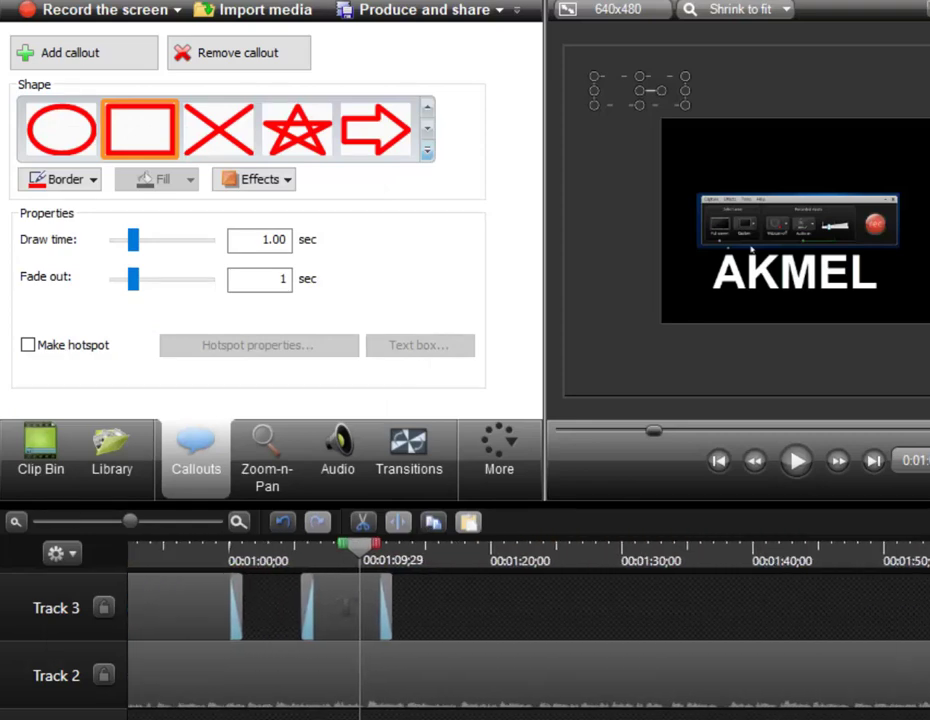
{"action": "scroll", "coordinate": [394, 587], "scroll_direction": "right", "scroll_amount": 3}
{"action": "left_click_drag", "start_coordinate": [394, 552], "coordinate": [627, 548]}
{"action": "scroll", "coordinate": [530, 620], "scroll_direction": "right", "scroll_amount": 8}
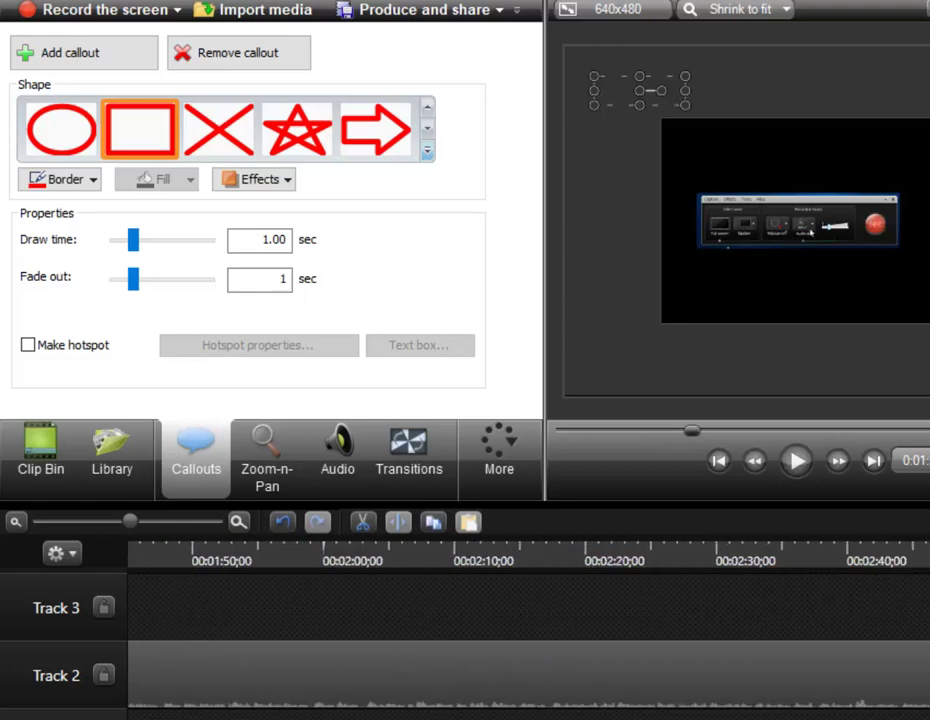
{"action": "scroll", "coordinate": [530, 620], "scroll_direction": "left", "scroll_amount": 5}
{"action": "scroll", "coordinate": [530, 620], "scroll_direction": "left", "scroll_amount": 2}
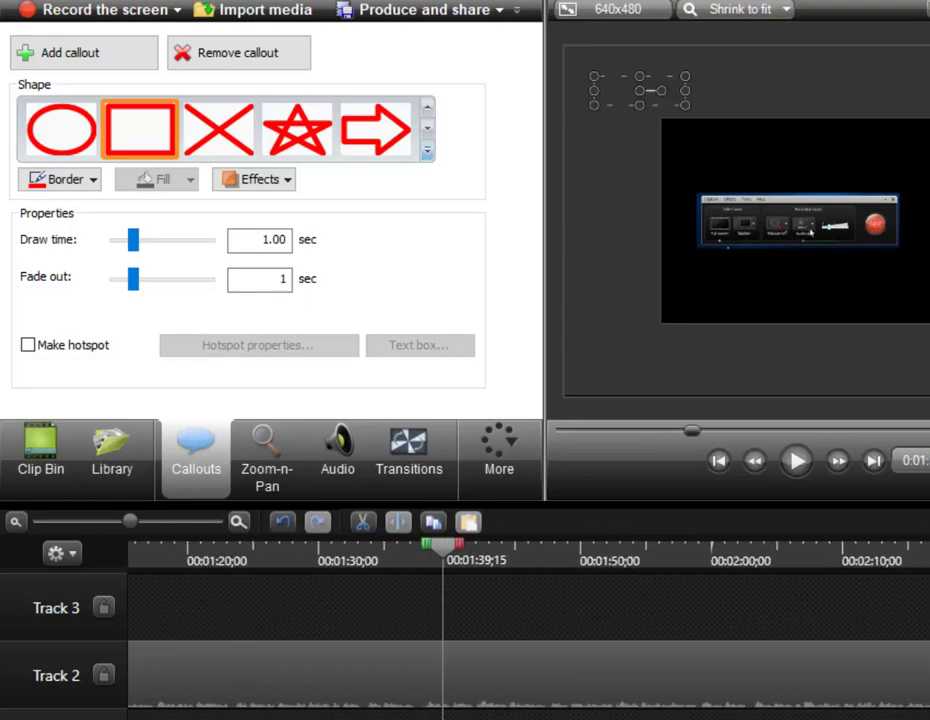
{"action": "left_click", "coordinate": [335, 563]}
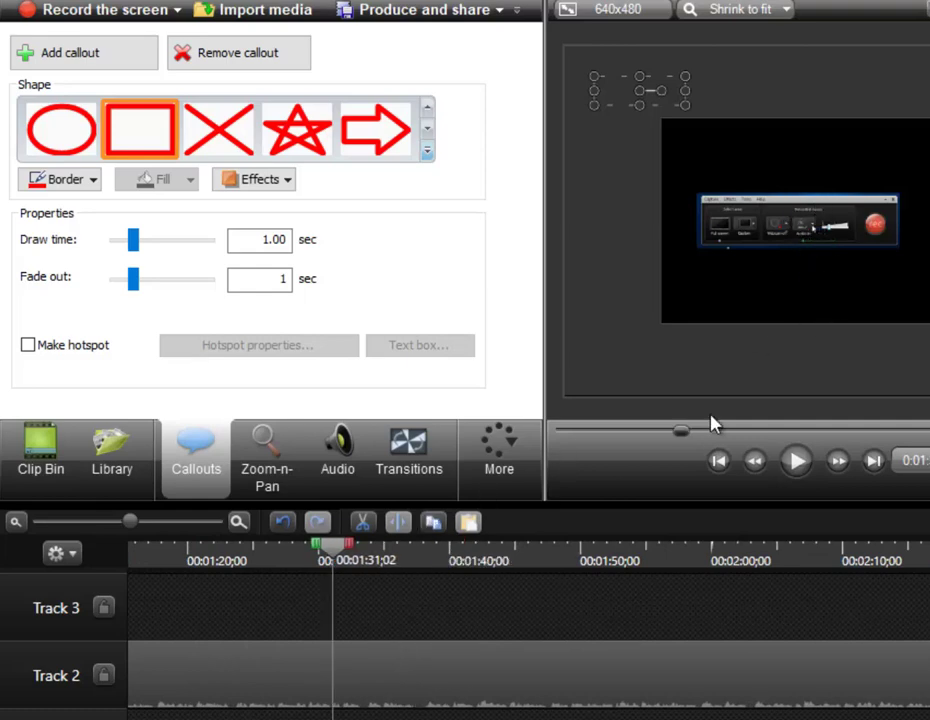
{"action": "left_click", "coordinate": [338, 560]}
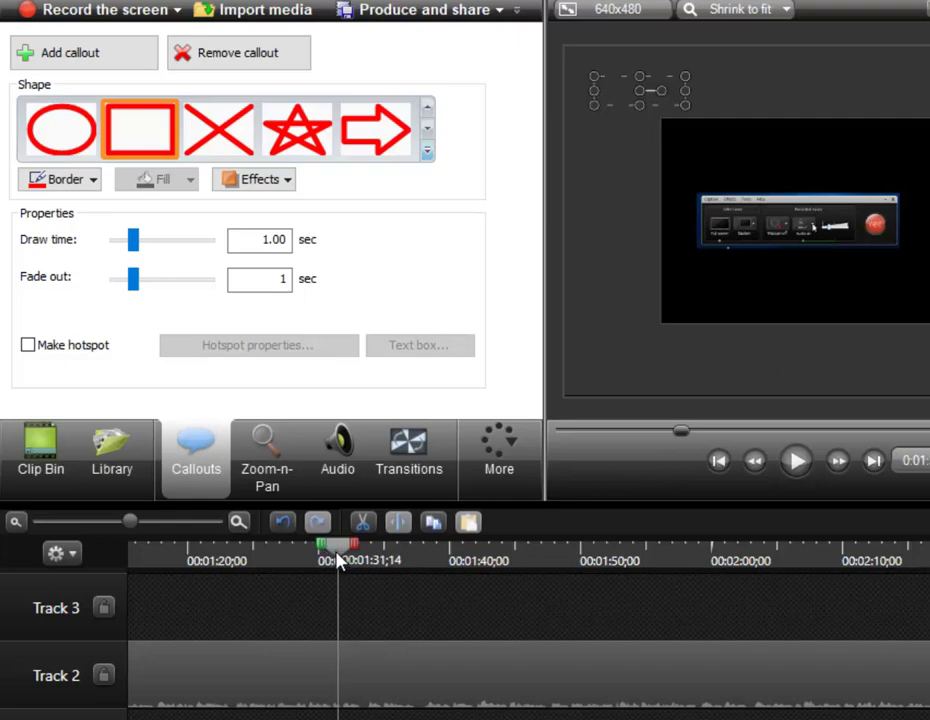
Add a Zoom-n-Pan at 0:01:31;14 framing the recorder's recorded inputs and rec button at 205% scale, then return the playhead to 0:01:27;04
{"action": "left_click", "coordinate": [282, 457]}
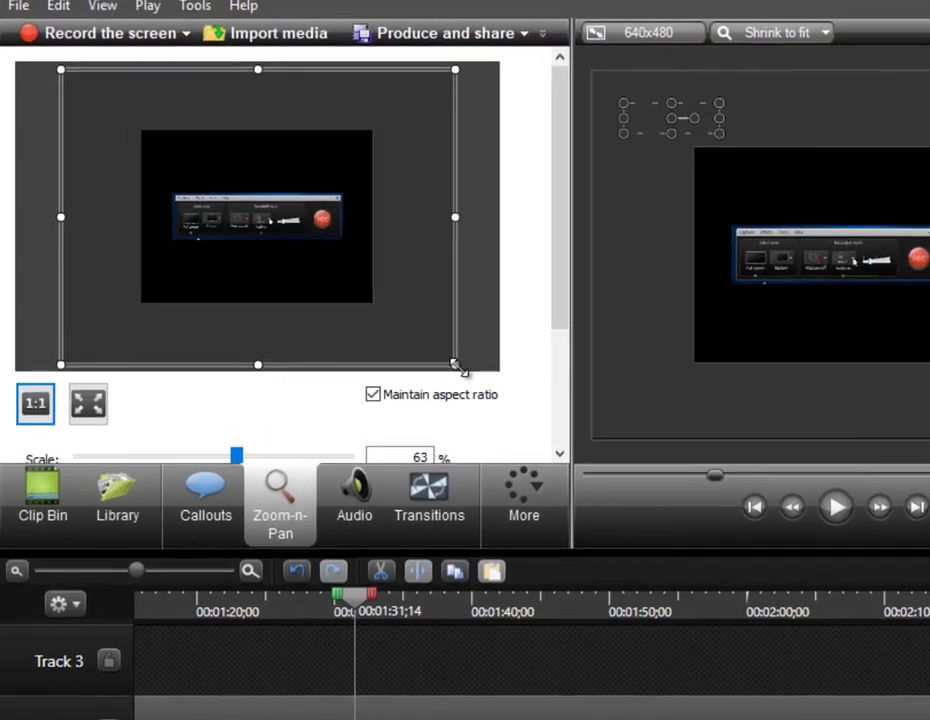
{"action": "left_click_drag", "start_coordinate": [431, 325], "coordinate": [318, 262]}
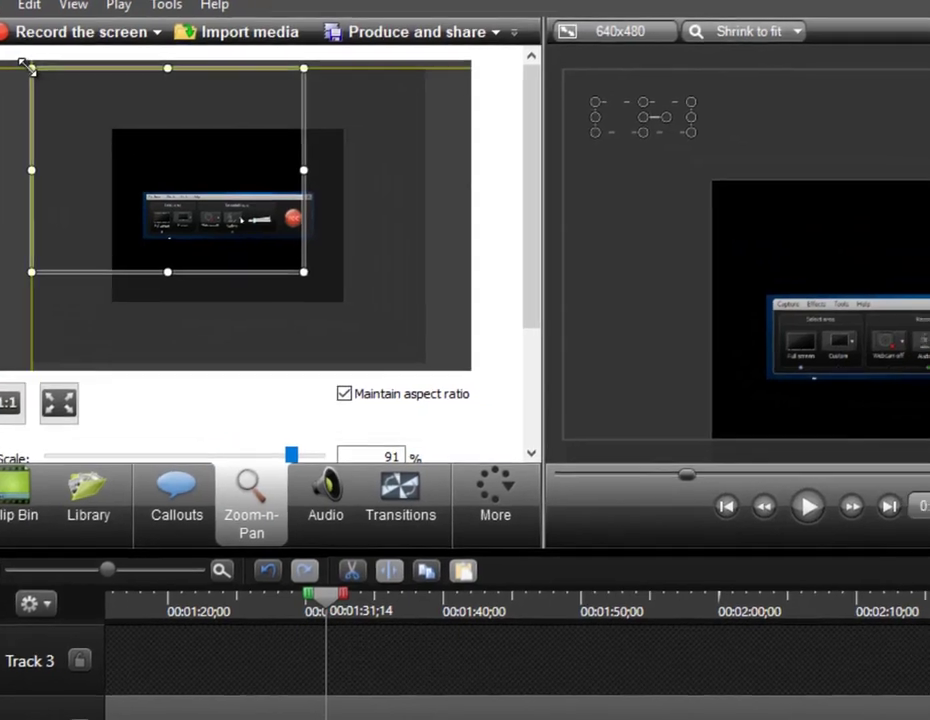
{"action": "left_click_drag", "start_coordinate": [68, 70], "coordinate": [175, 222]}
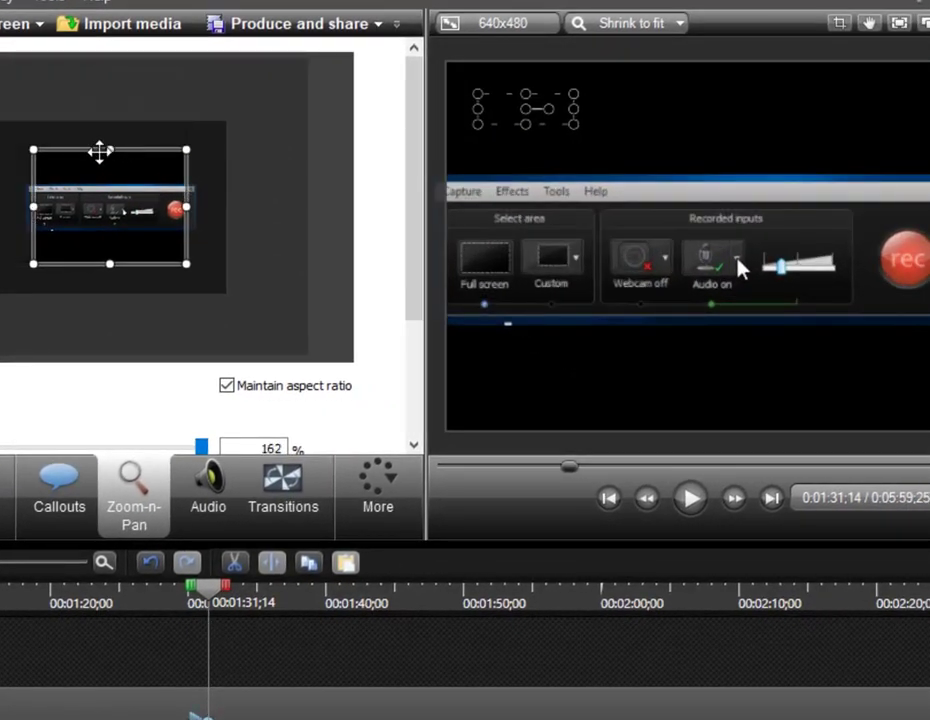
{"action": "left_click_drag", "start_coordinate": [42, 150], "coordinate": [66, 174]}
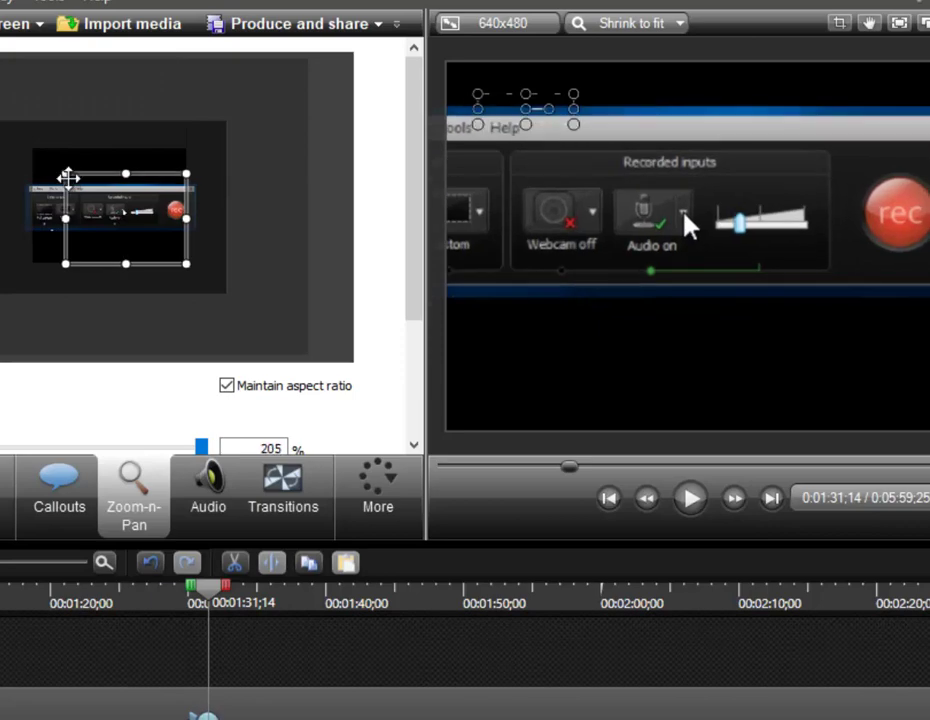
{"action": "left_click", "coordinate": [152, 604]}
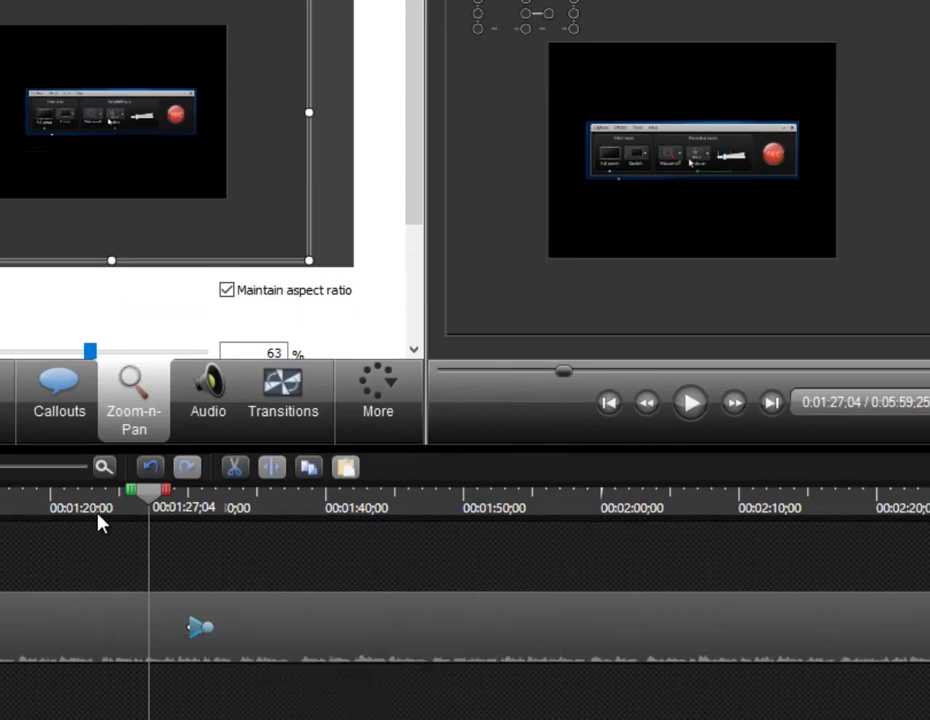
Play the recording to 0:01:36;05 and add a Zoom-n-Pan there framing the whole recorder window at 122% scale
{"action": "left_click", "coordinate": [691, 402]}
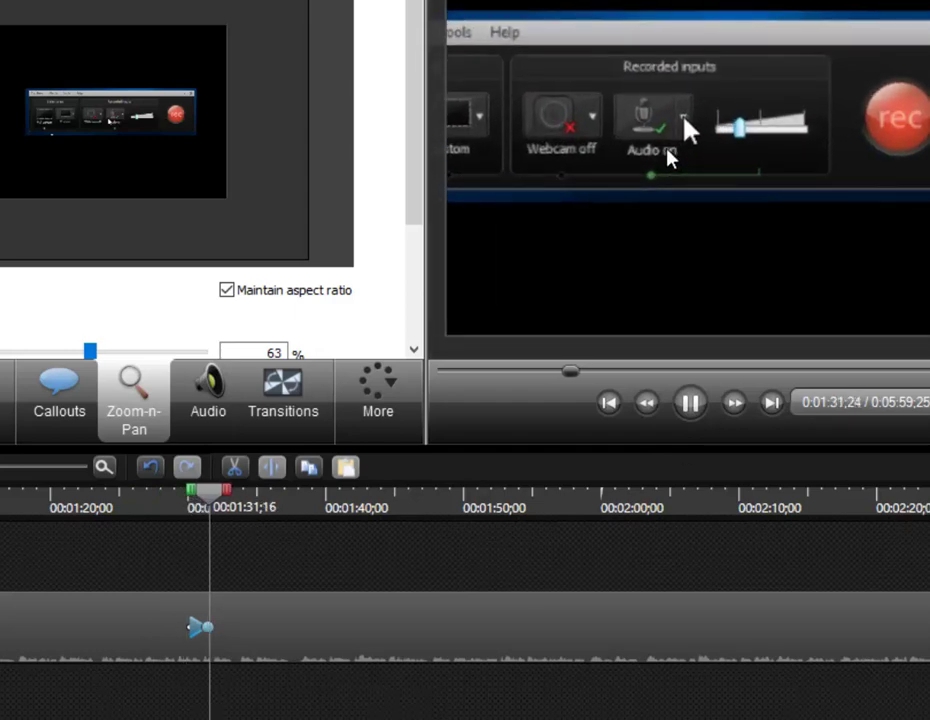
{"action": "left_click", "coordinate": [689, 405]}
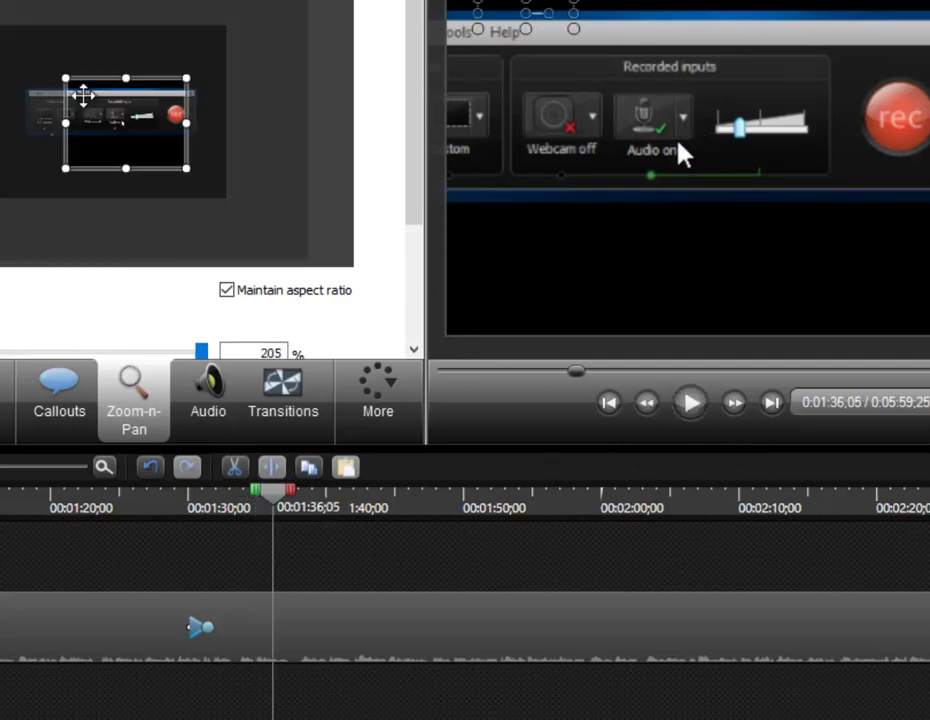
{"action": "left_click_drag", "start_coordinate": [65, 80], "coordinate": [4, 31]}
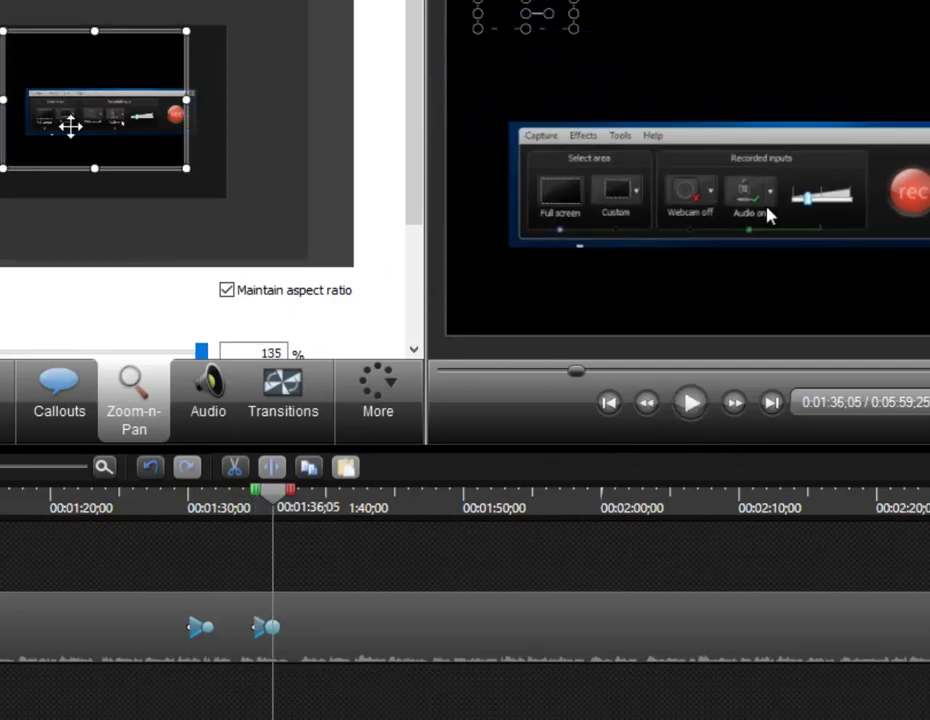
{"action": "left_click_drag", "start_coordinate": [180, 166], "coordinate": [205, 182]}
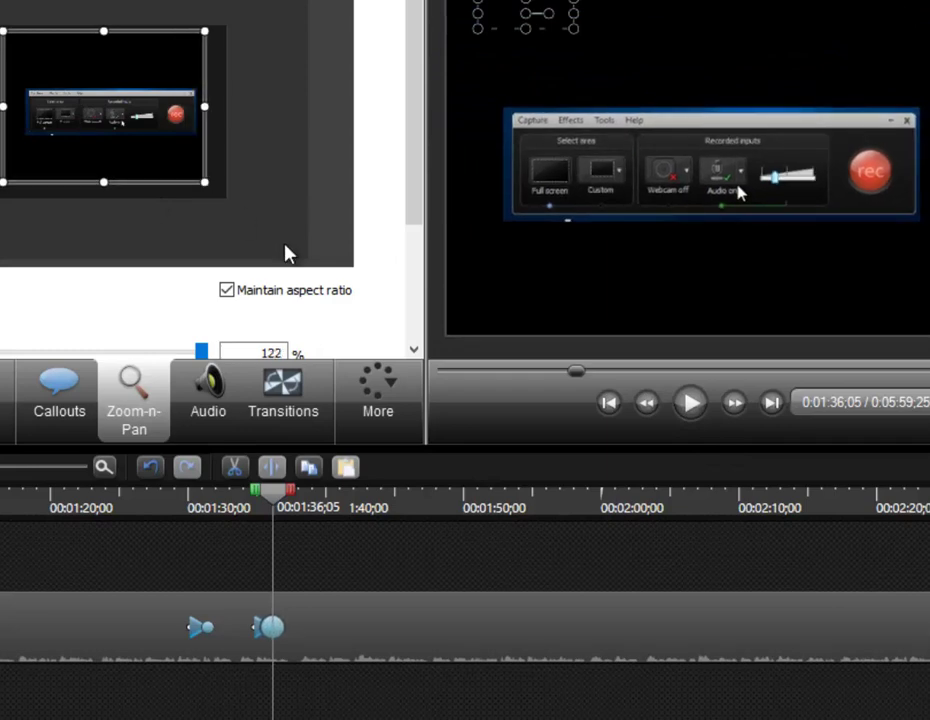
Add a Zoom-n-Pan at 0:00:09;00 framing the File menu and camtas.png corner of the recording at 195% scale
{"action": "left_click", "coordinate": [262, 515]}
{"action": "left_click_drag", "start_coordinate": [224, 716], "coordinate": [104, 660]}
{"action": "left_click", "coordinate": [48, 507]}
{"action": "left_click", "coordinate": [123, 500]}
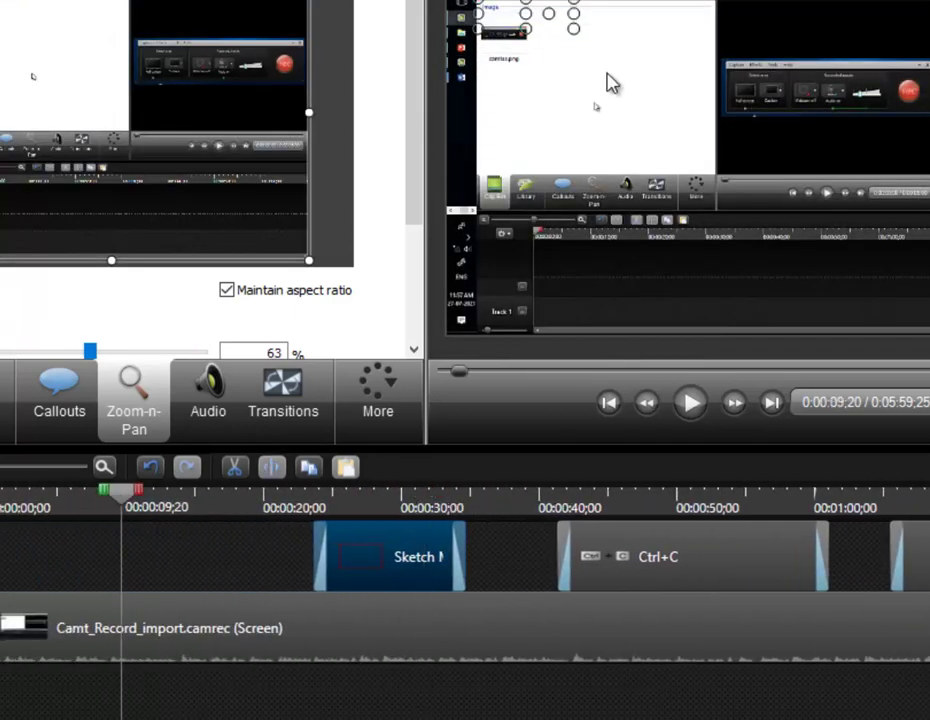
{"action": "left_click", "coordinate": [113, 508]}
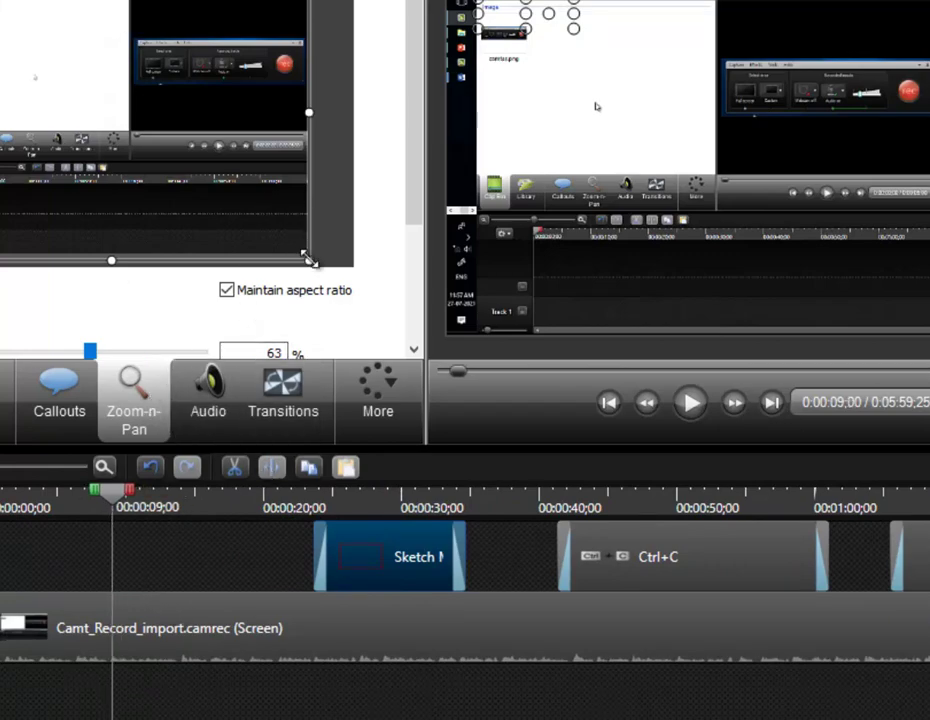
{"action": "left_click_drag", "start_coordinate": [310, 260], "coordinate": [53, 34]}
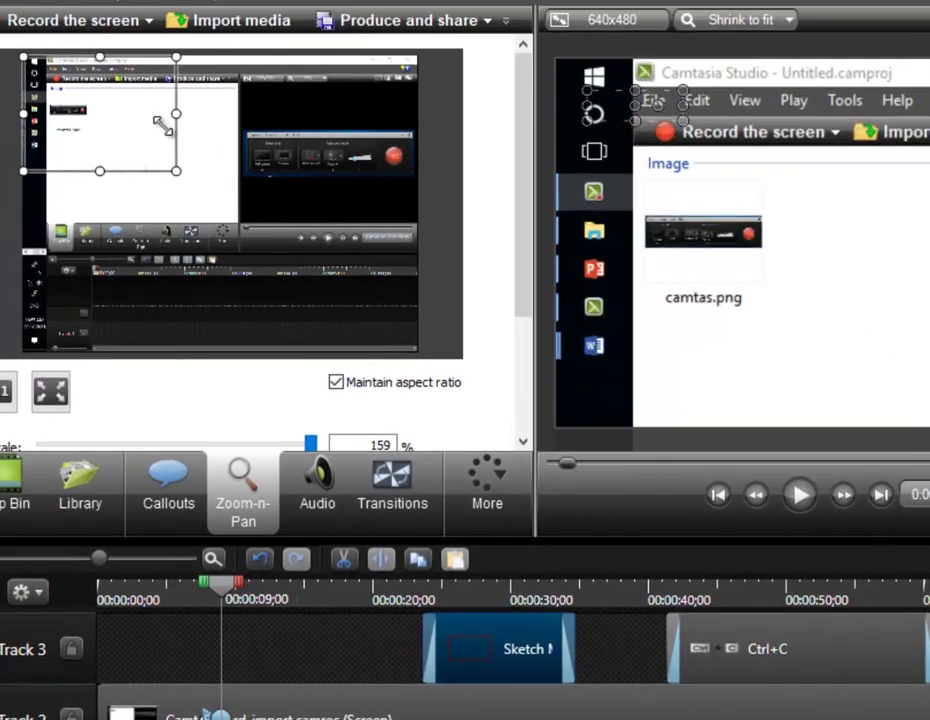
{"action": "left_click_drag", "start_coordinate": [162, 125], "coordinate": [136, 105]}
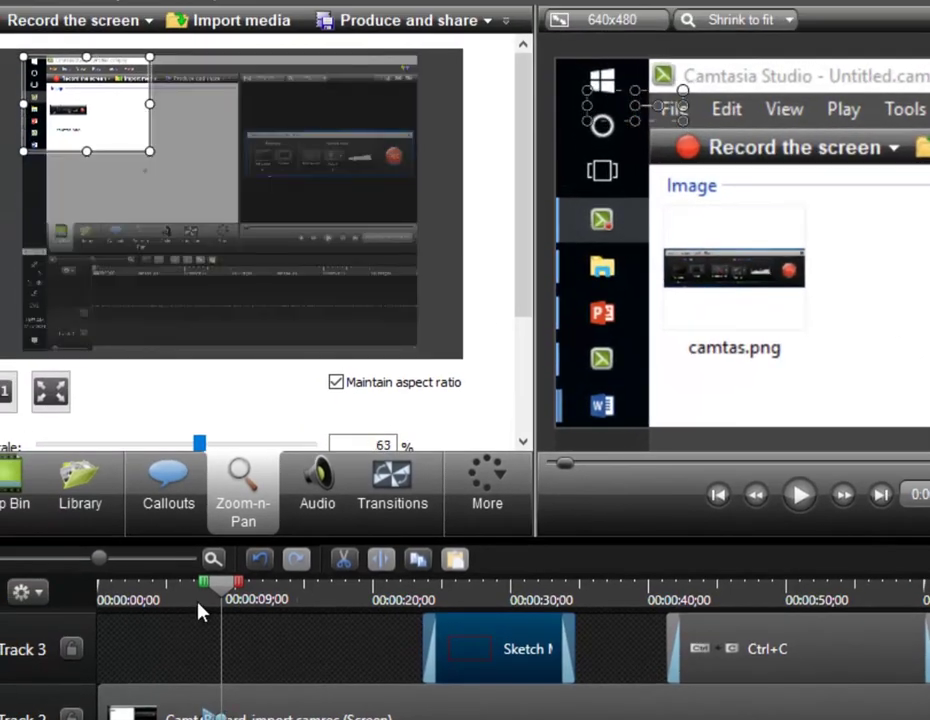
Play the zoom to 0:00:11;13 and add a pan there to the Produce and share area at 195% scale
{"action": "left_click", "coordinate": [200, 608]}
{"action": "left_click", "coordinate": [795, 508]}
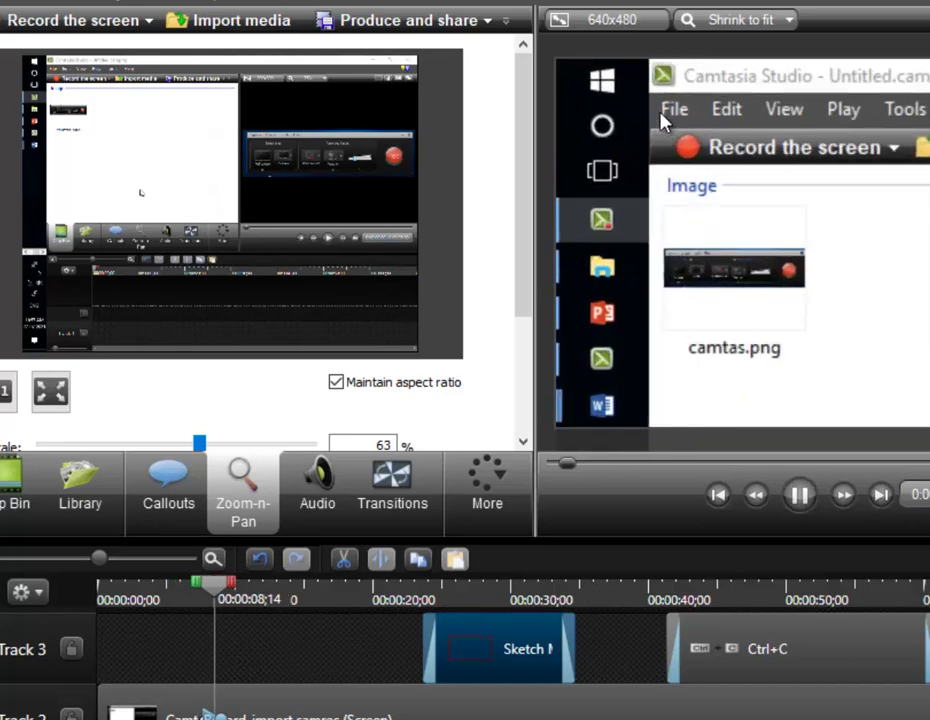
{"action": "left_click", "coordinate": [799, 510]}
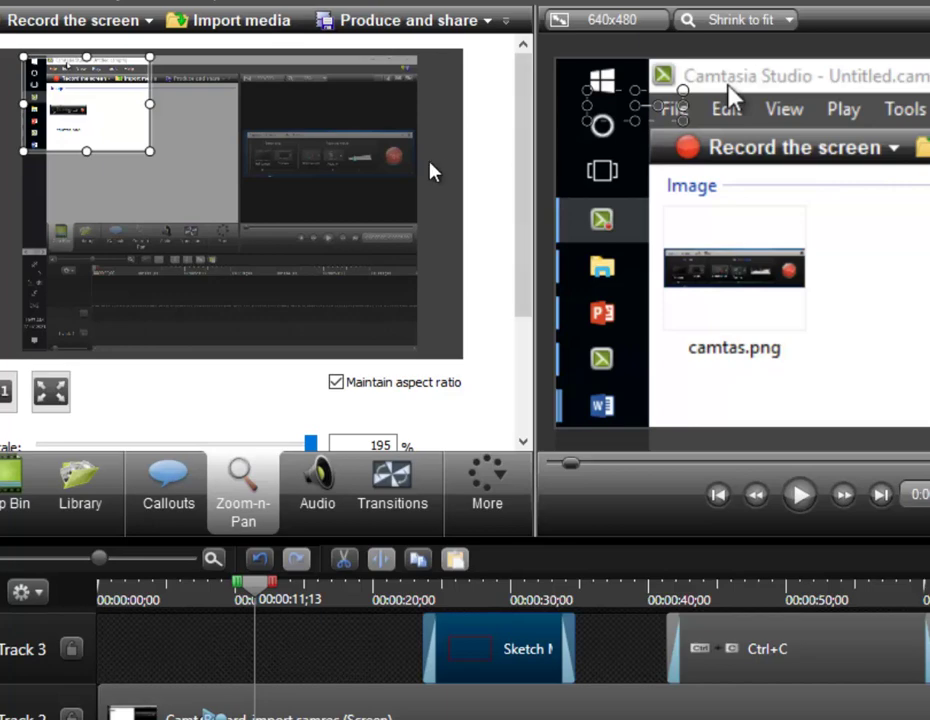
{"action": "left_click_drag", "start_coordinate": [112, 122], "coordinate": [248, 121]}
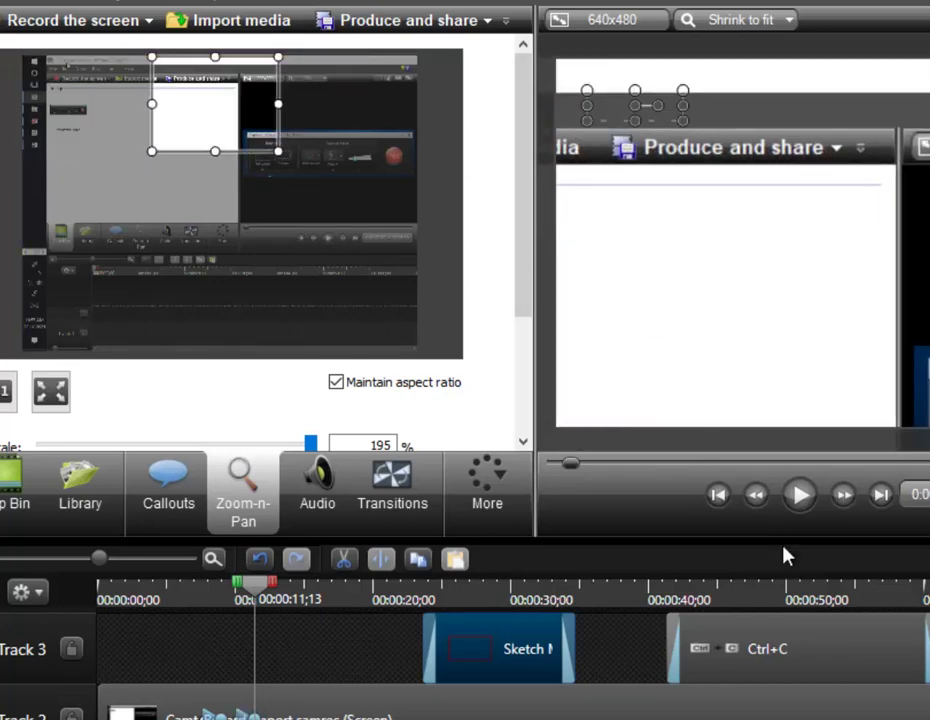
Preview the zooms from 0:00:07;08 to 0:00:14;14 and add a Zoom-n-Pan there fitting the entire recording at 62% scale
{"action": "left_click", "coordinate": [214, 601]}
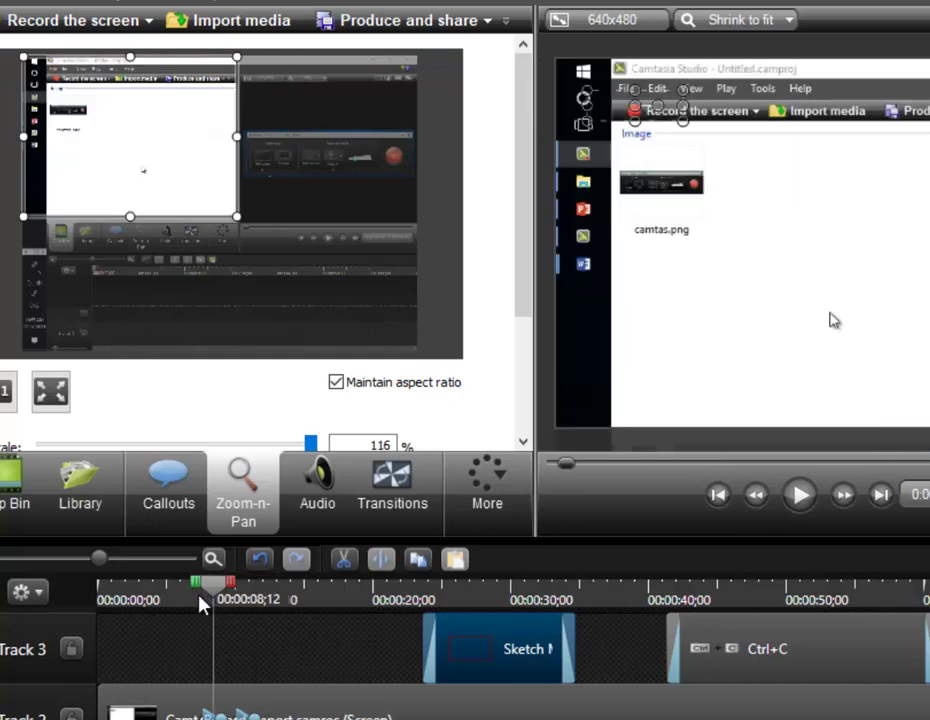
{"action": "left_click", "coordinate": [199, 596]}
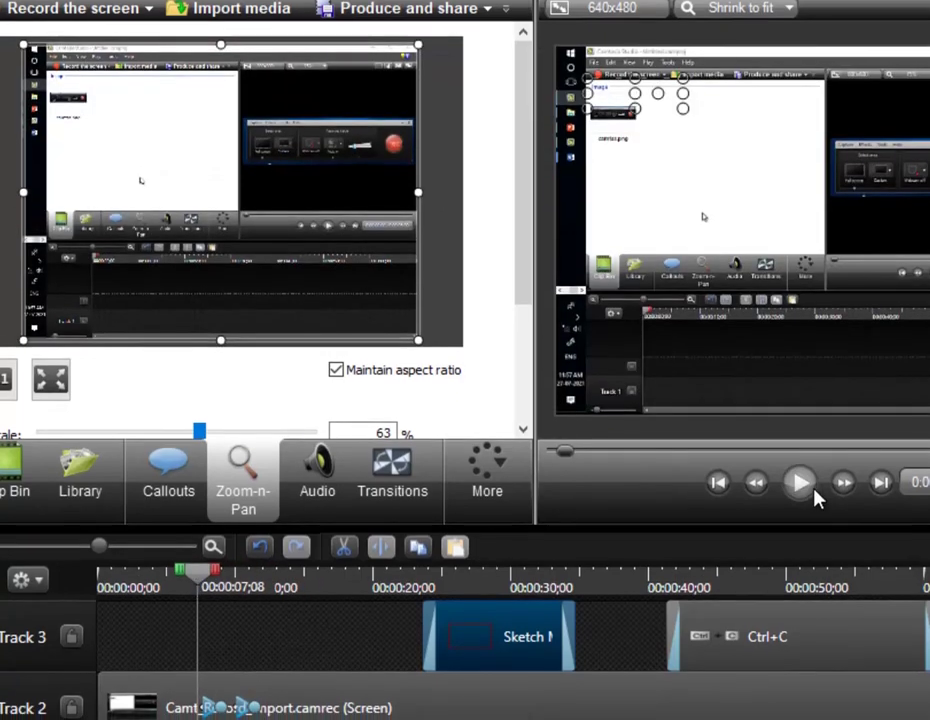
{"action": "left_click", "coordinate": [806, 498]}
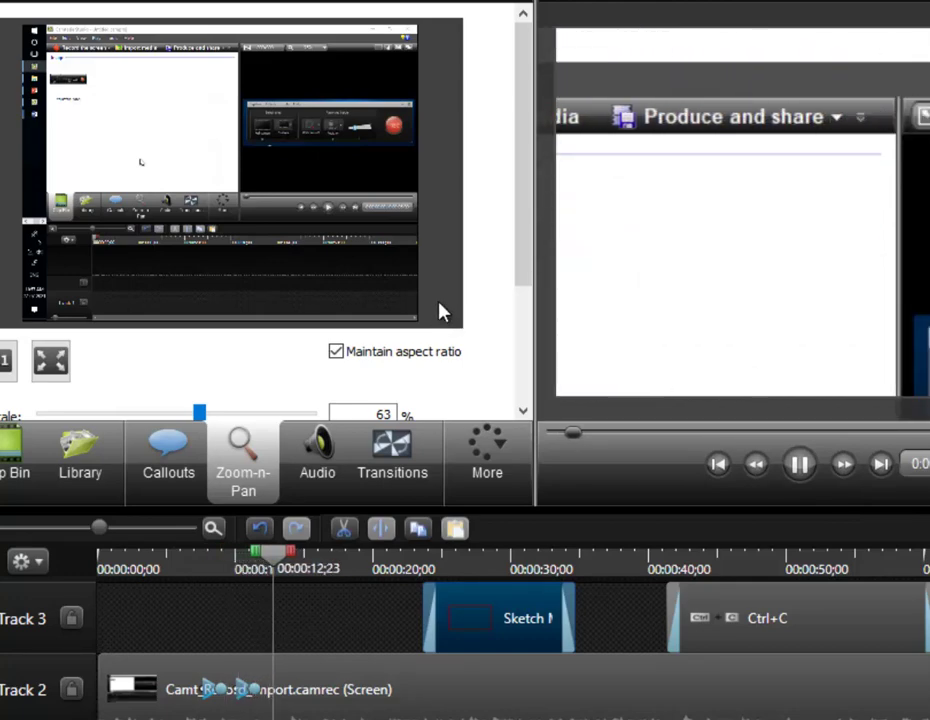
{"action": "left_click", "coordinate": [800, 465]}
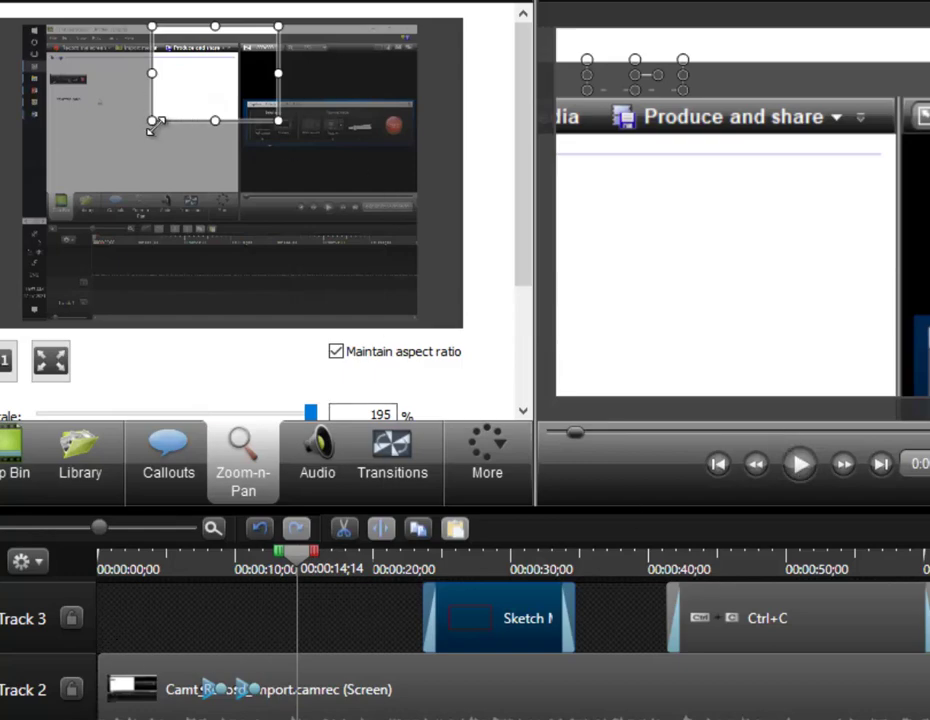
{"action": "left_click_drag", "start_coordinate": [151, 125], "coordinate": [33, 210]}
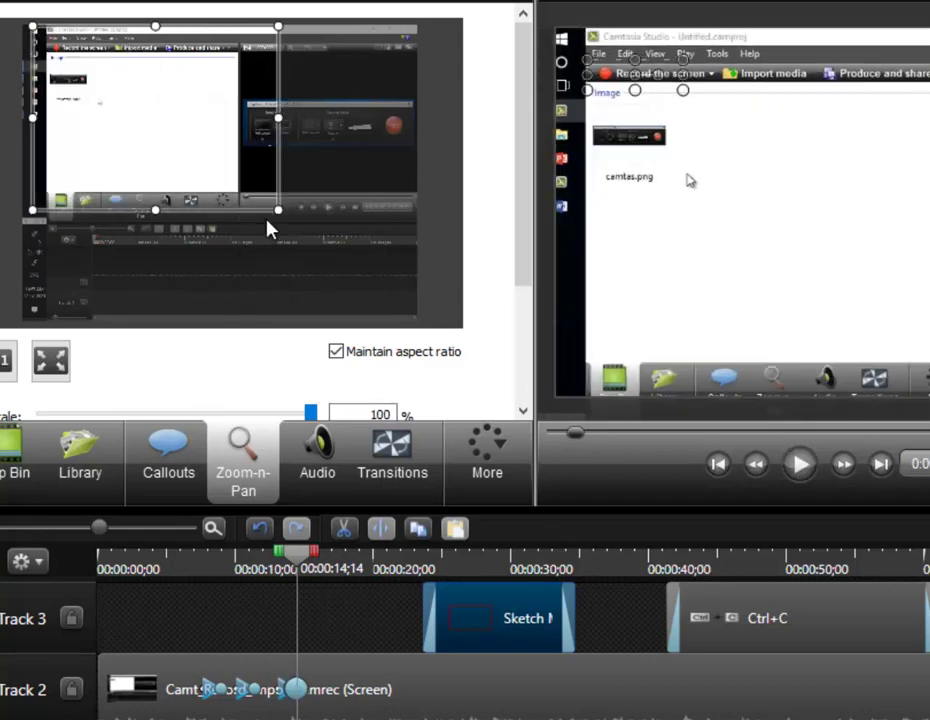
{"action": "left_click", "coordinate": [52, 362]}
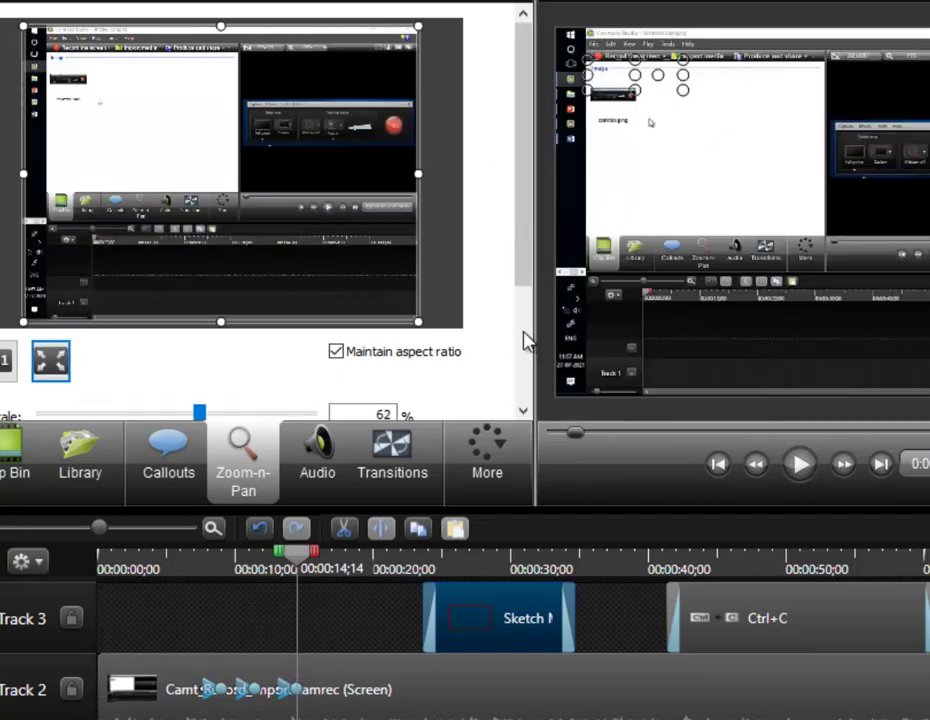
Play back the zoom-out from 0:00:11;08 and enable applying SmartFocus to clips added
{"action": "left_click", "coordinate": [253, 567]}
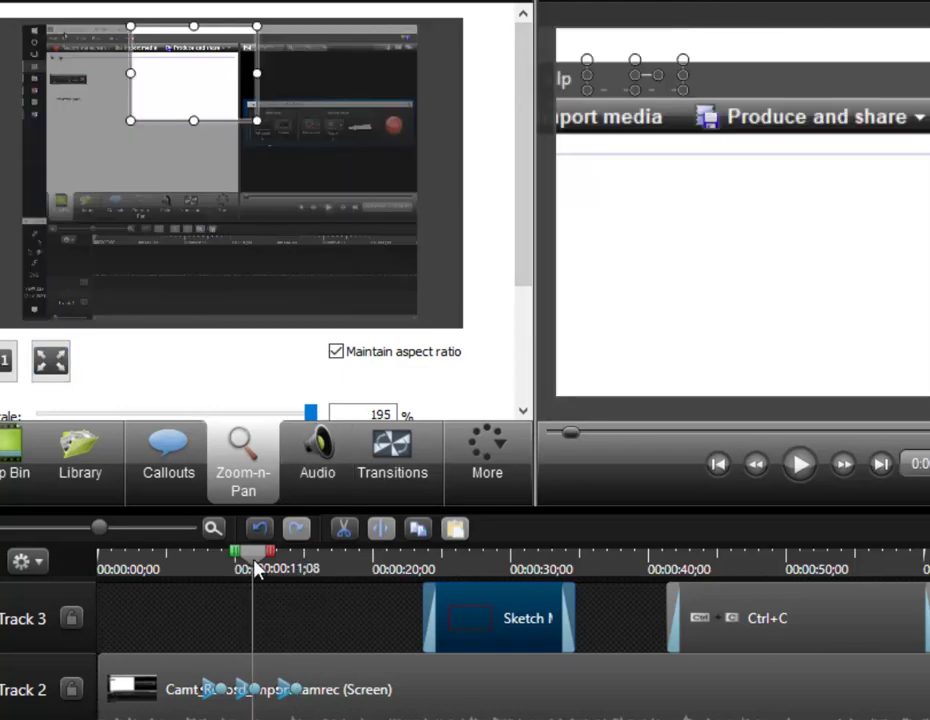
{"action": "left_click", "coordinate": [800, 470]}
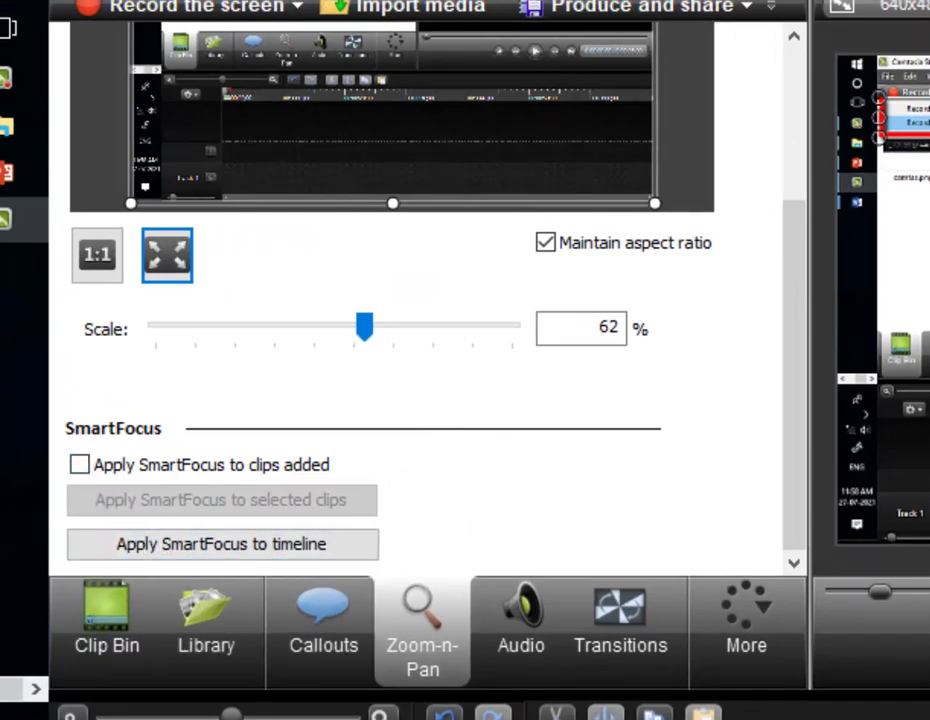
{"action": "left_click", "coordinate": [79, 466]}
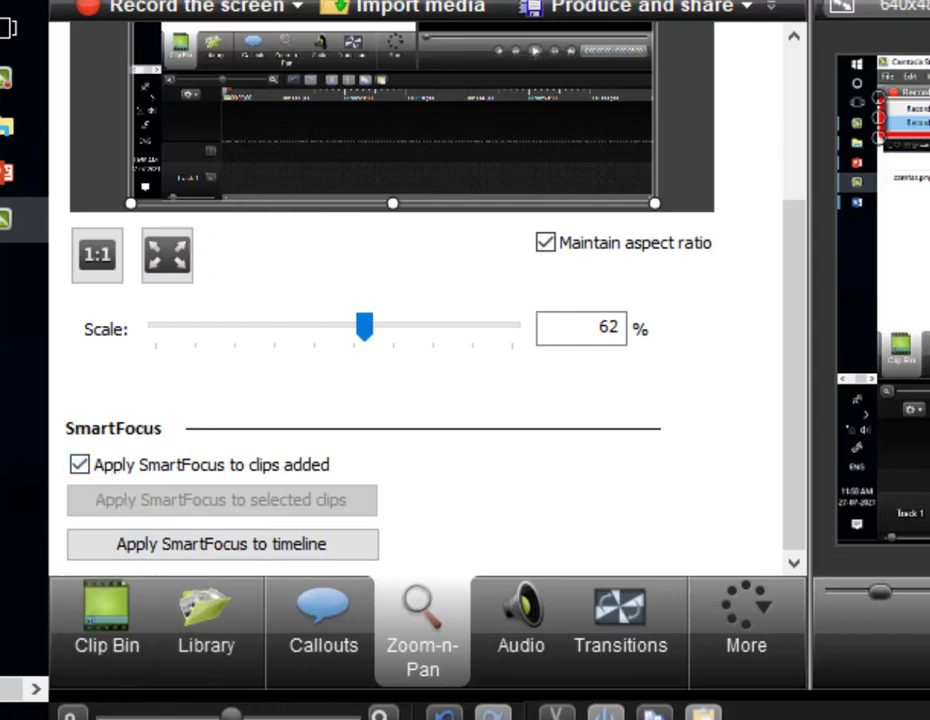